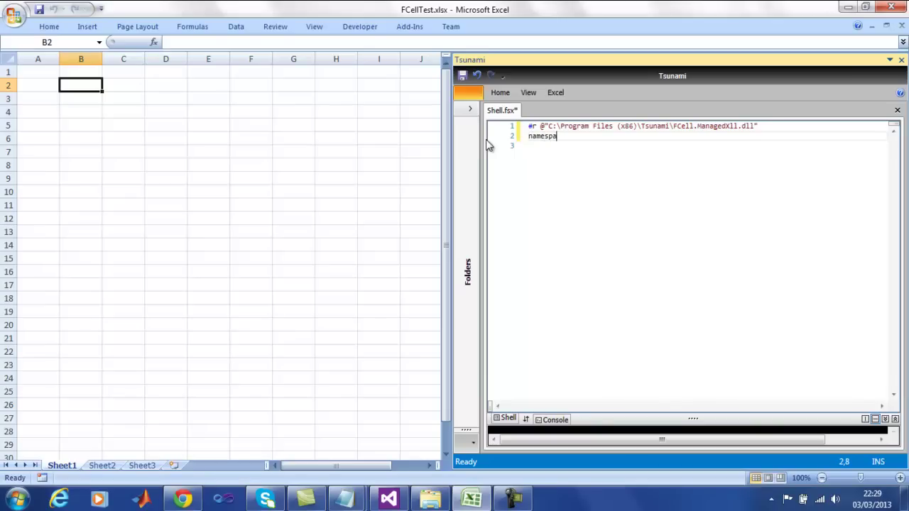
# Write let fAdd x y = x + y + 2.2 in namespace FCellDemo, module MyUdfs, and publish it to Excel
pyautogui.write('ce FCell')
pyautogui.press('Return')
pyautogui.write('module ')
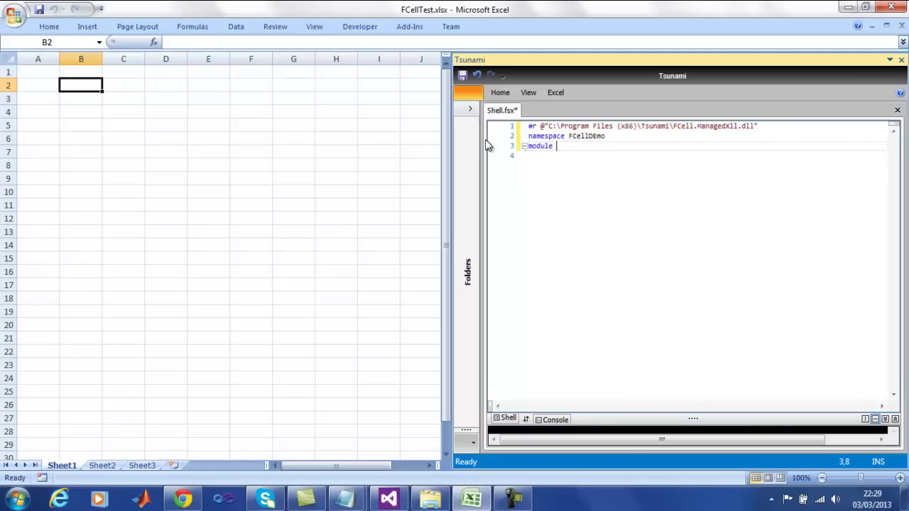
pyautogui.write('MyUdfs =')
pyautogui.press('Return')
pyautogui.write('let fAdd x y = x + y + ')
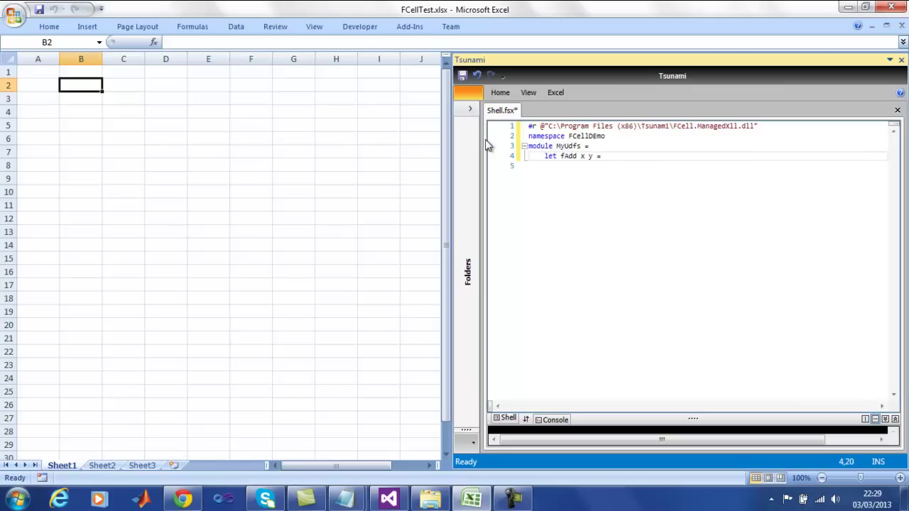
pyautogui.write('2.2')
pyautogui.press('Return')
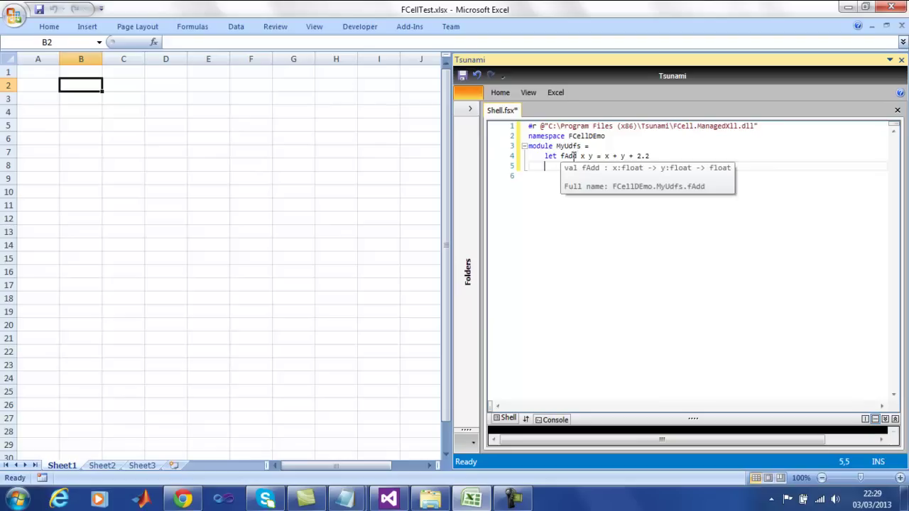
pyautogui.click(554, 95)
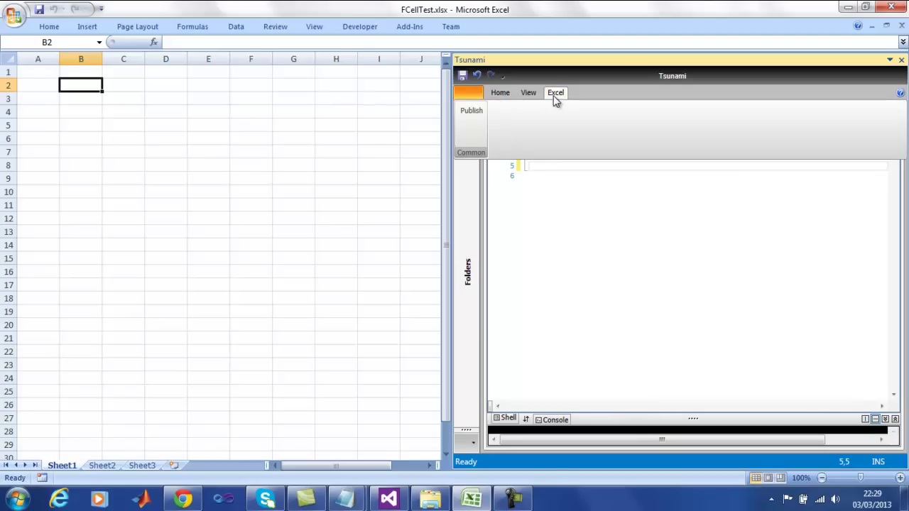
pyautogui.click(478, 112)
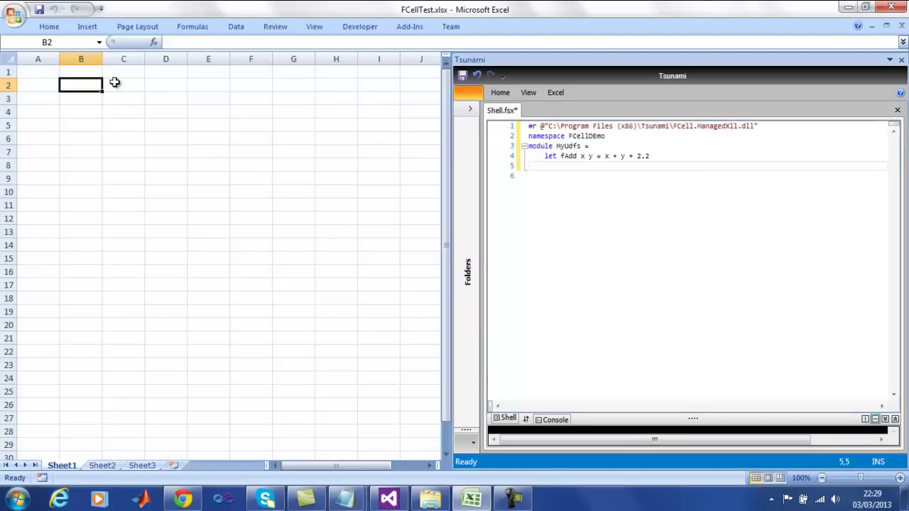
# Enter =fAdd(2,3) in cell B2 so it returns 7.2
pyautogui.click(70, 87)
pyautogui.write('=')
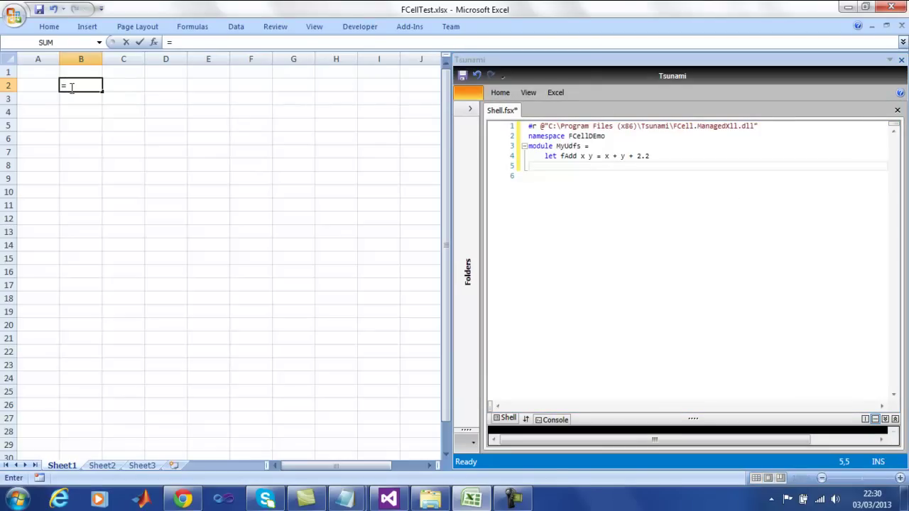
pyautogui.write('fa')
pyautogui.press('Down')
pyautogui.press('Down')
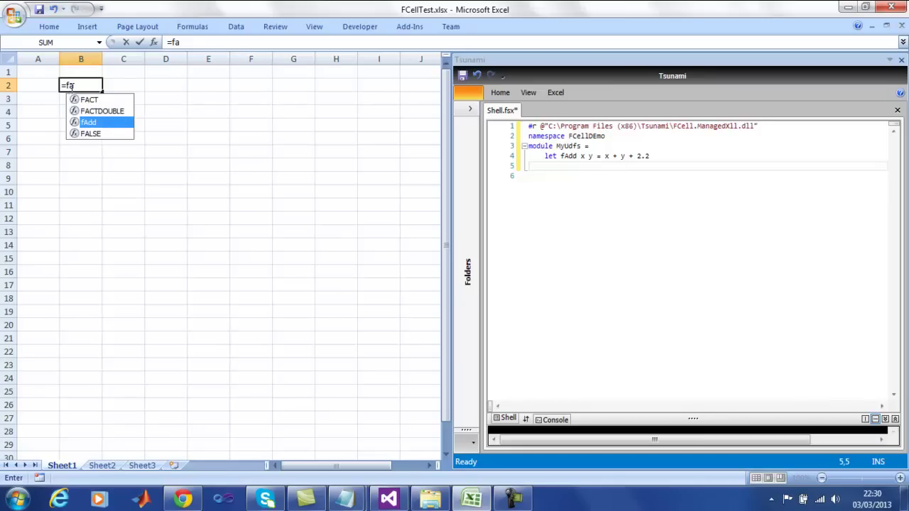
pyautogui.press('Tab')
pyautogui.write('2,')
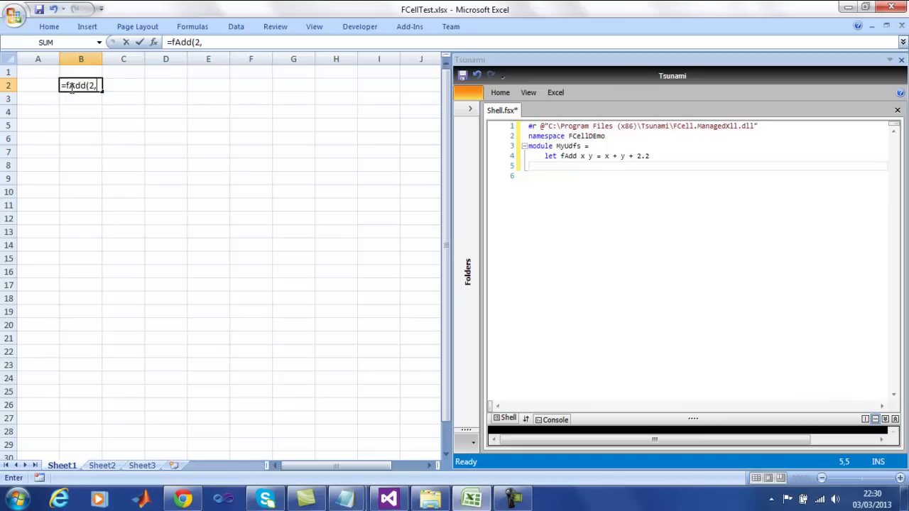
pyautogui.write('3')
pyautogui.press('Return')
pyautogui.click(71, 86)
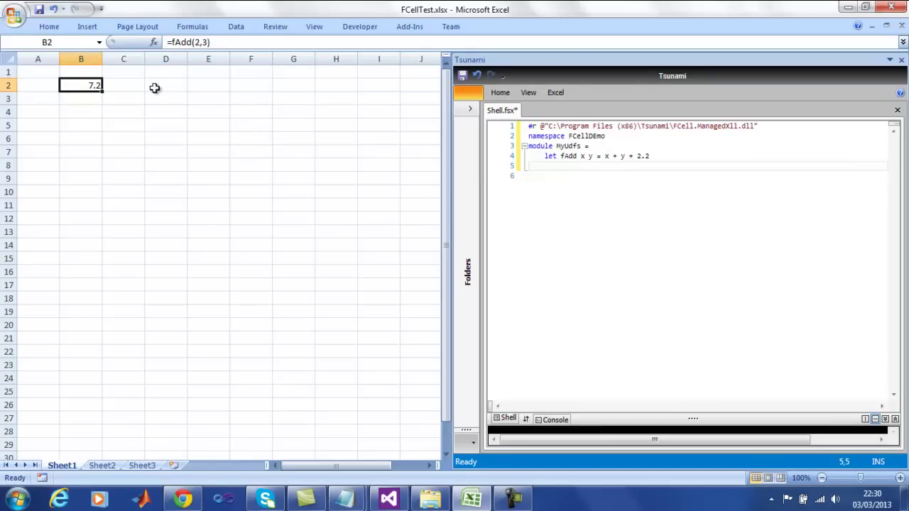
# Rewrite fAdd as fBoom (x : float) : float that raises a new ArgumentException
pyautogui.click(665, 156)
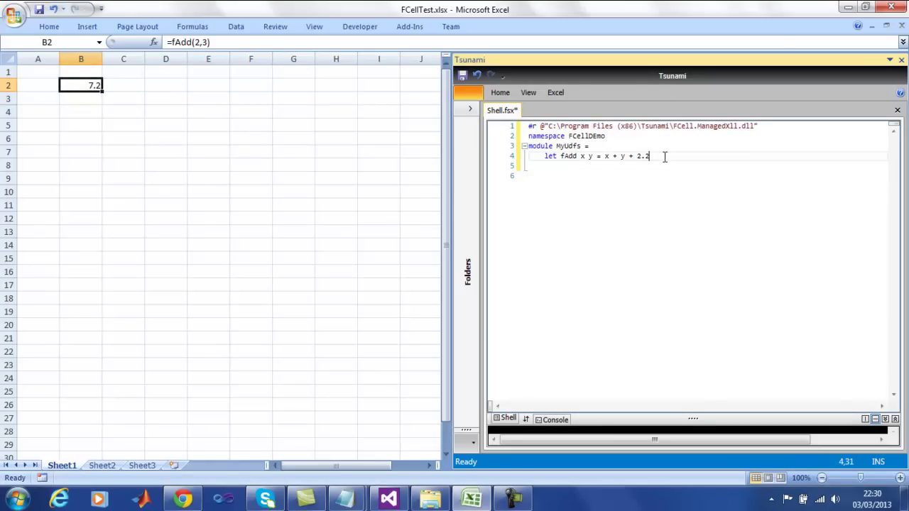
pyautogui.press('BackSpace')
pyautogui.press('BackSpace')
pyautogui.press('BackSpace')
pyautogui.press('BackSpace')
pyautogui.press('BackSpace')
pyautogui.press('BackSpace')
pyautogui.write('Boom (x : float) : float = raise (')
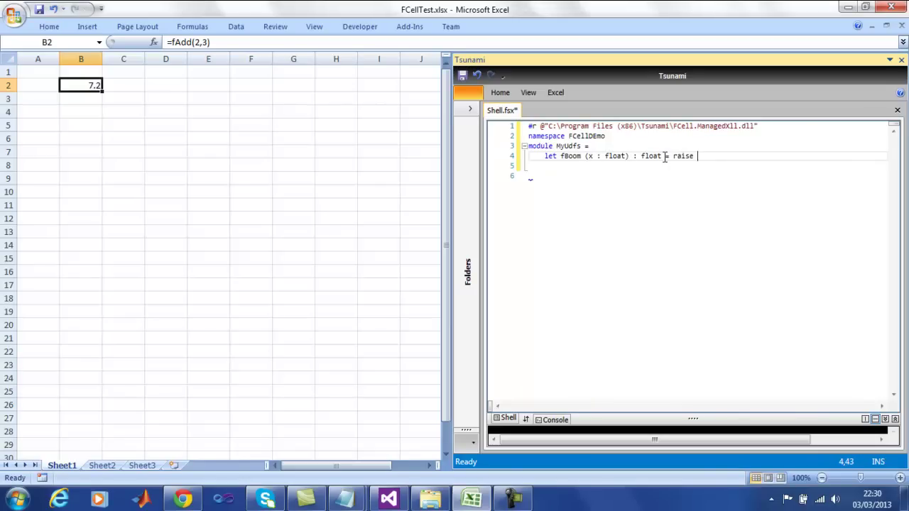
pyautogui.write('new ArgumentException()')
# Add an open System line below the namespace declaration
pyautogui.click(648, 139)
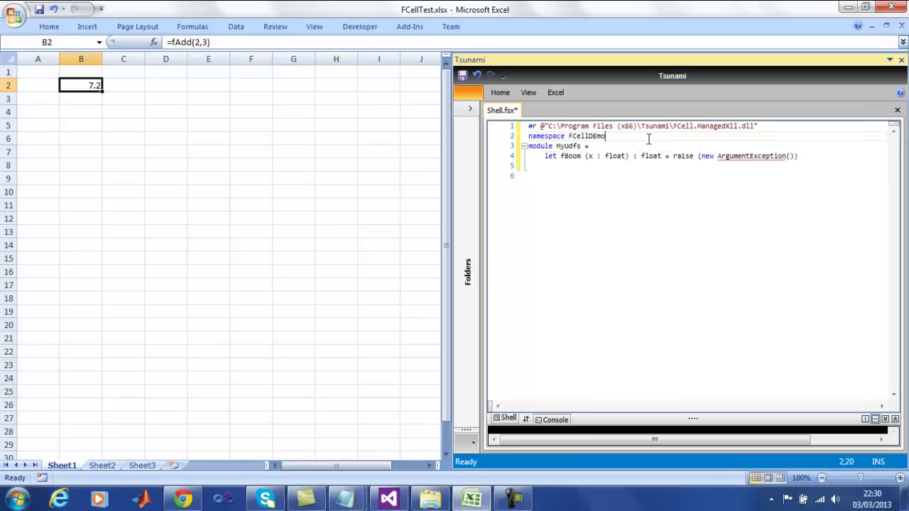
pyautogui.press('Return')
pyautogui.write('open Syst')
pyautogui.press('Return')
# Give the ArgumentException the message "Boom" and publish the script to Excel
pyautogui.click(810, 176)
pyautogui.write('"')
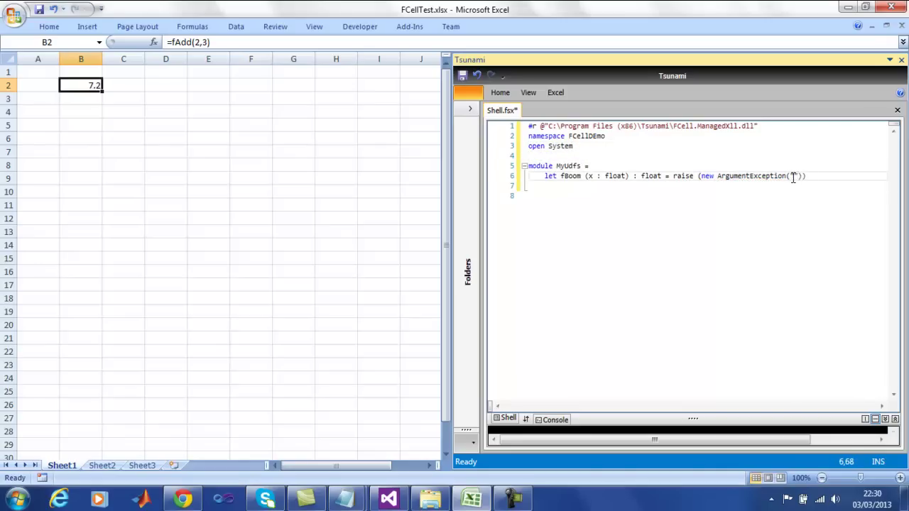
pyautogui.write('Boom')
pyautogui.click(560, 93)
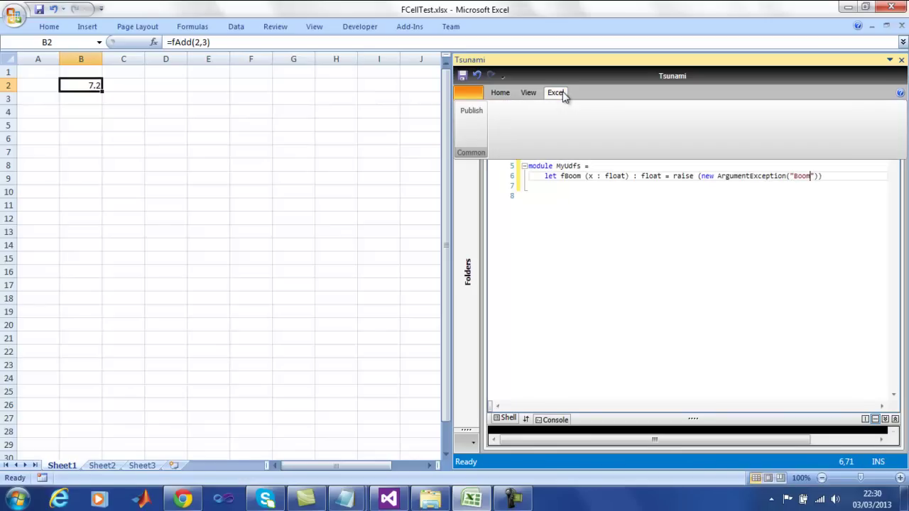
pyautogui.click(470, 118)
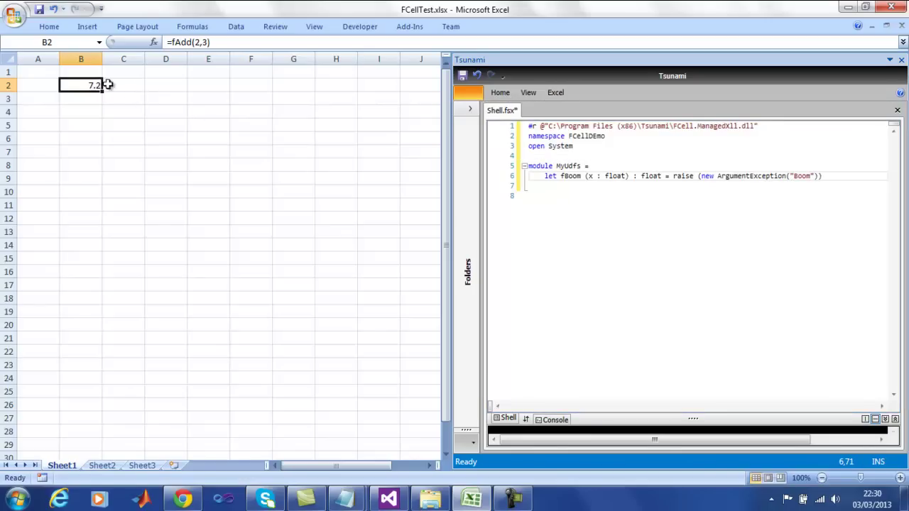
# Replace B2's formula with =fBoom(2), which now shows #VALUE!
pyautogui.moveTo(212, 42); pyautogui.dragTo(100, 42)
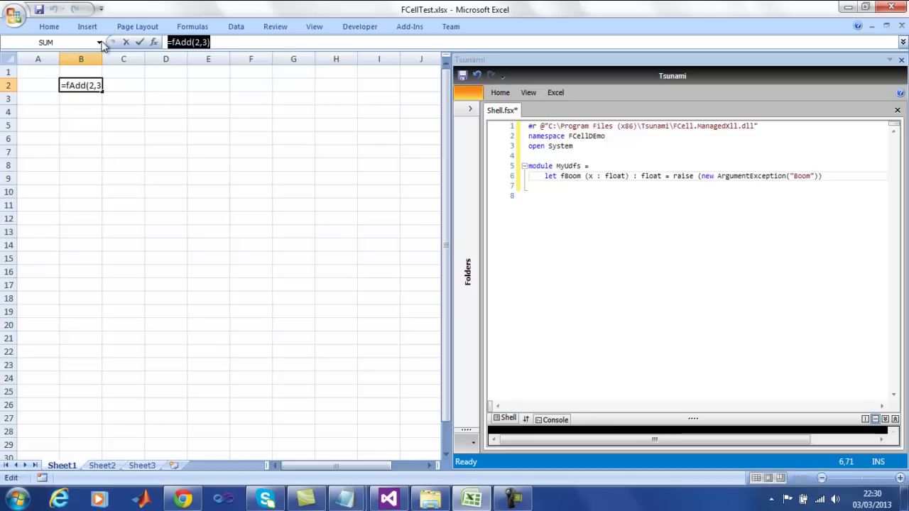
pyautogui.write('=fB')
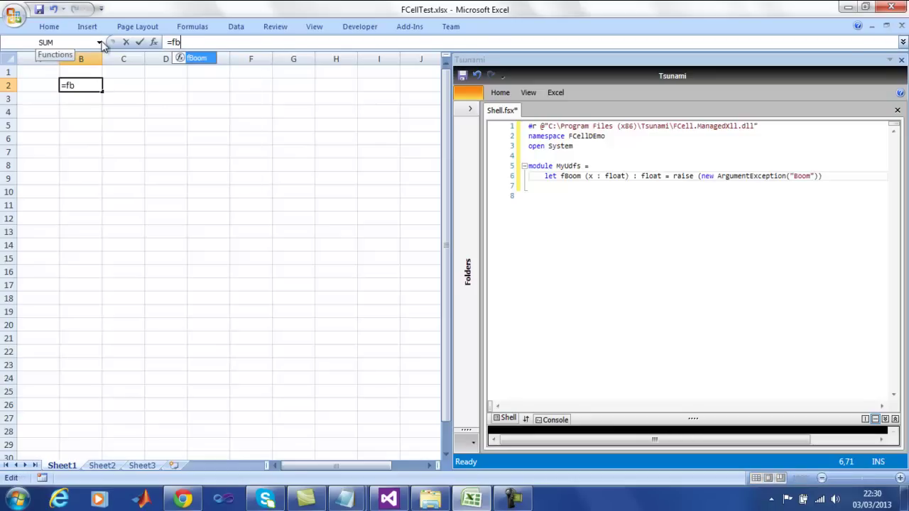
pyautogui.press('Tab')
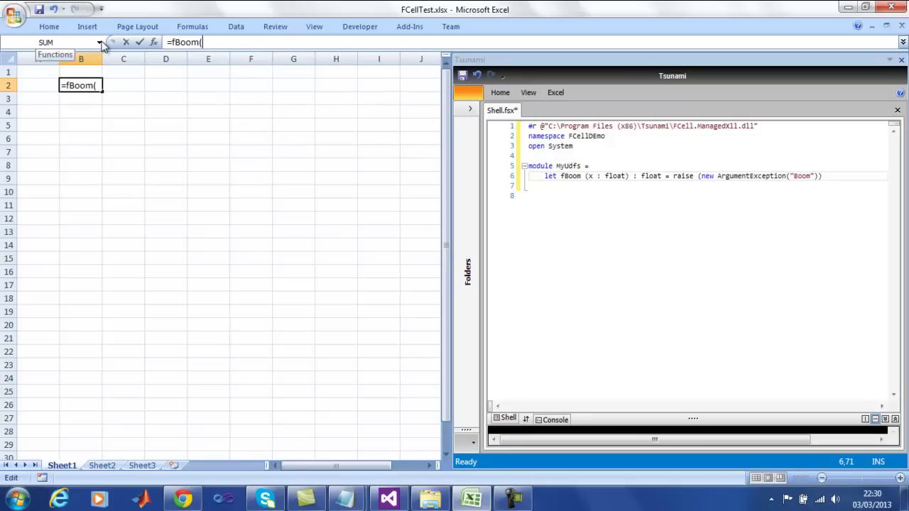
pyautogui.write('2)')
pyautogui.press('Return')
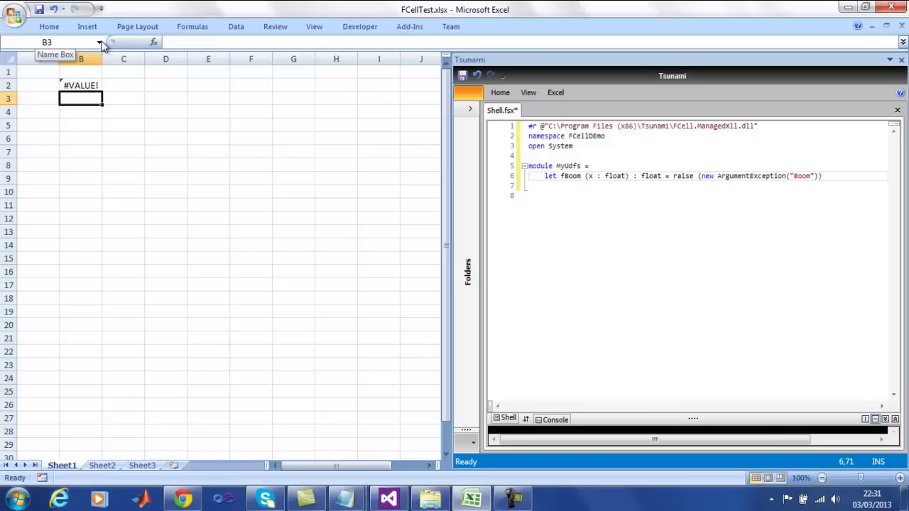
pyautogui.click(602, 166)
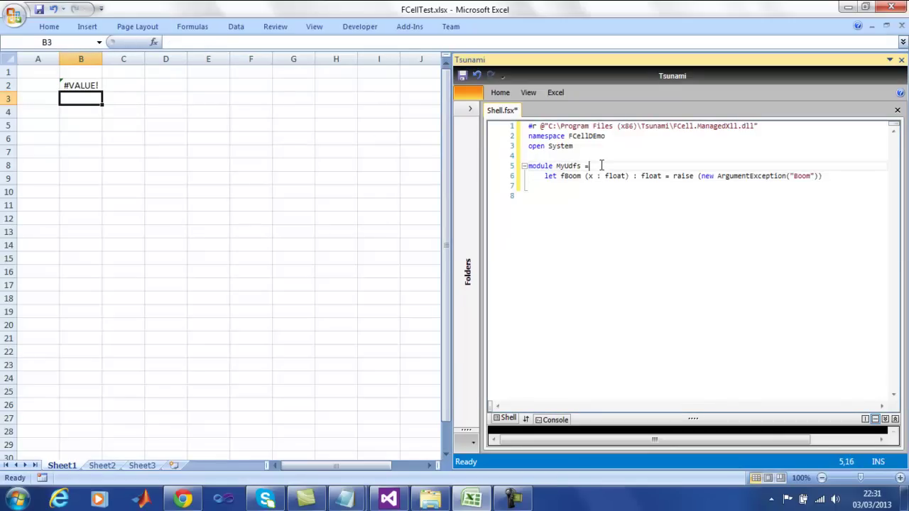
# Add an [<XlConverter>] exceptionConverter (e : Exception) returning XlScalar(XlString(e.Message))
pyautogui.press('Return')
pyautogui.write('[')
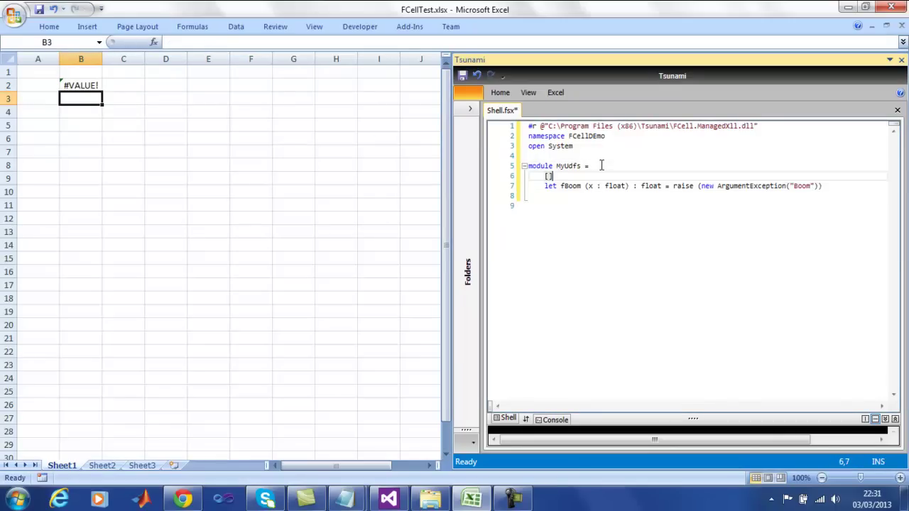
pyautogui.write('<ElConverter>')
pyautogui.press('Return')
pyautogui.write('let exceptionCon')
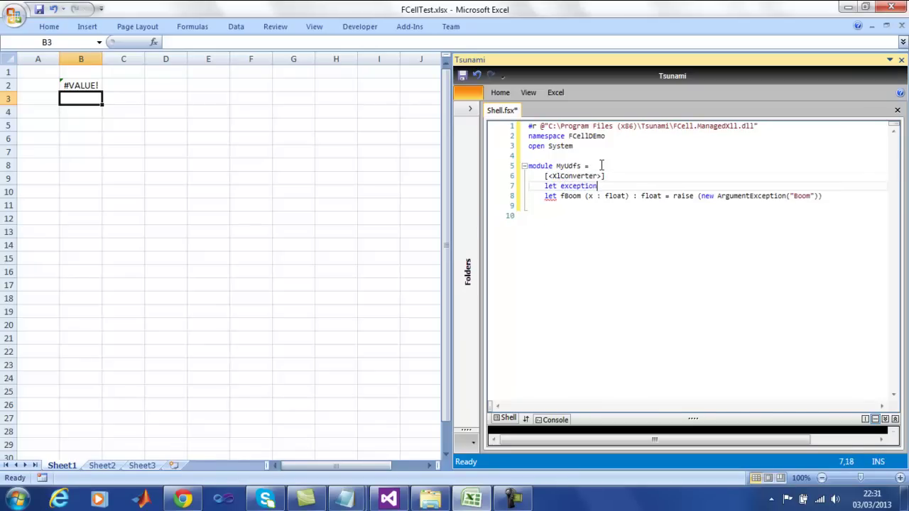
pyautogui.write('verter (e : Exception) = Xl')
pyautogui.write('Scala')
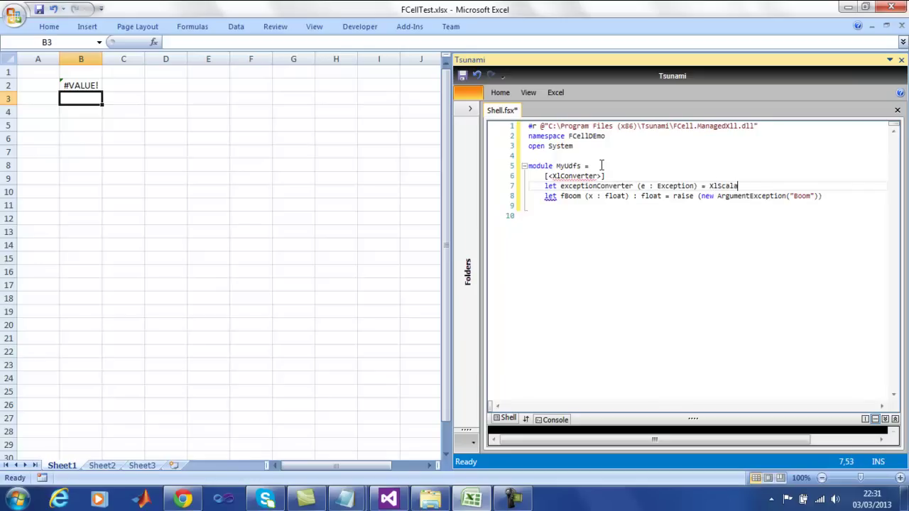
pyautogui.write('r(')
pyautogui.press('BackSpace')
pyautogui.write('String(e')
pyautogui.write('.Message)')
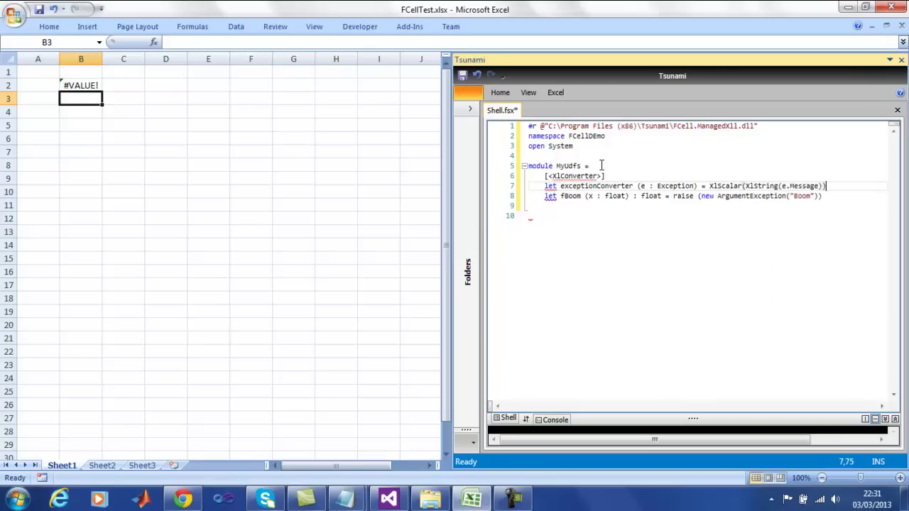
pyautogui.press('Return')
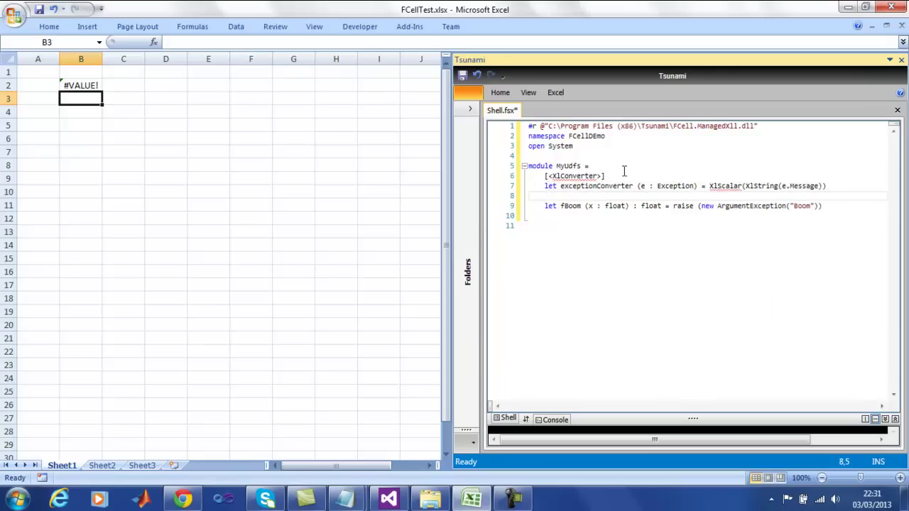
pyautogui.click(835, 188)
# Add open FCell.ManagedXll and open FCell.ManagedXll.XlInterop lines below the namespace
pyautogui.click(611, 136)
pyautogui.press('Return')
pyautogui.write('open FCell.ma')
pyautogui.press('Return')
pyautogui.press('Return')
pyautogui.write('open FCell.')
pyautogui.press('Return')
pyautogui.write('.XlIn')
pyautogui.press('Return')
pyautogui.click(612, 196)
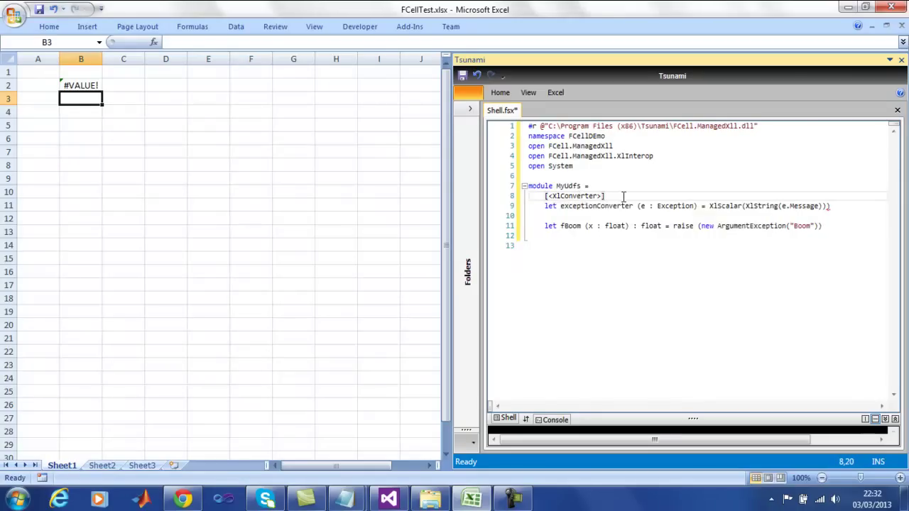
pyautogui.click(846, 205)
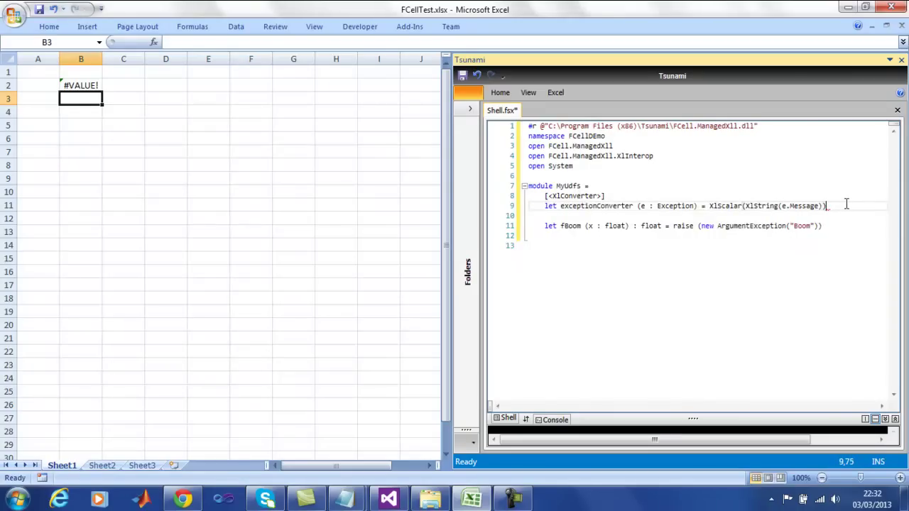
# Republish the script and re-enter =fBoom(2) in B2 so it displays Boom
pyautogui.click(554, 93)
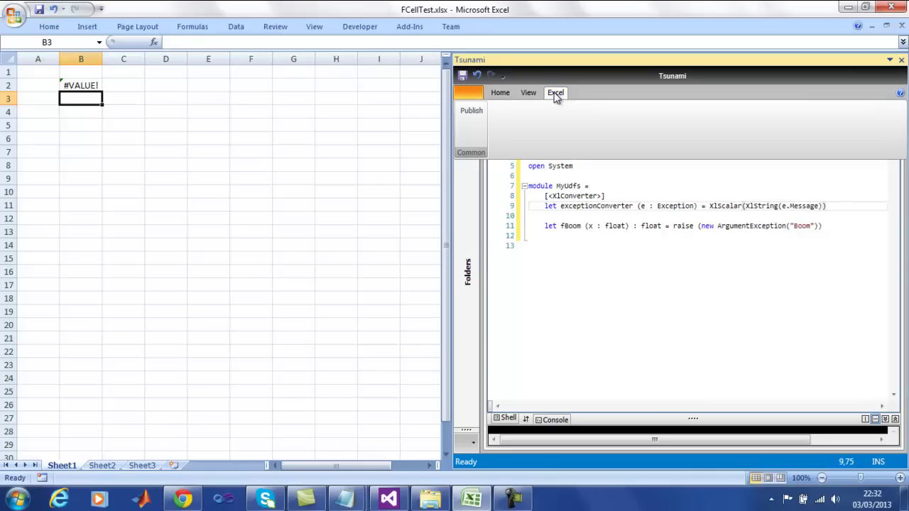
pyautogui.click(471, 115)
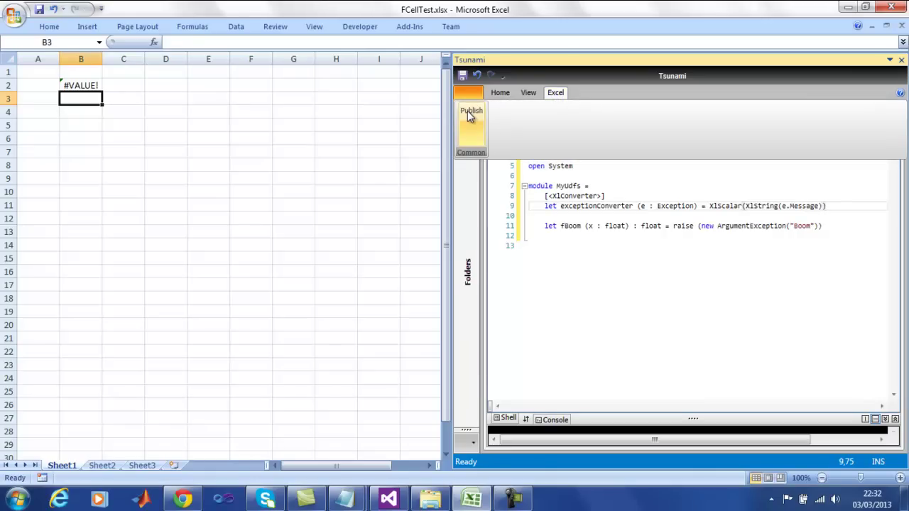
pyautogui.click(86, 84)
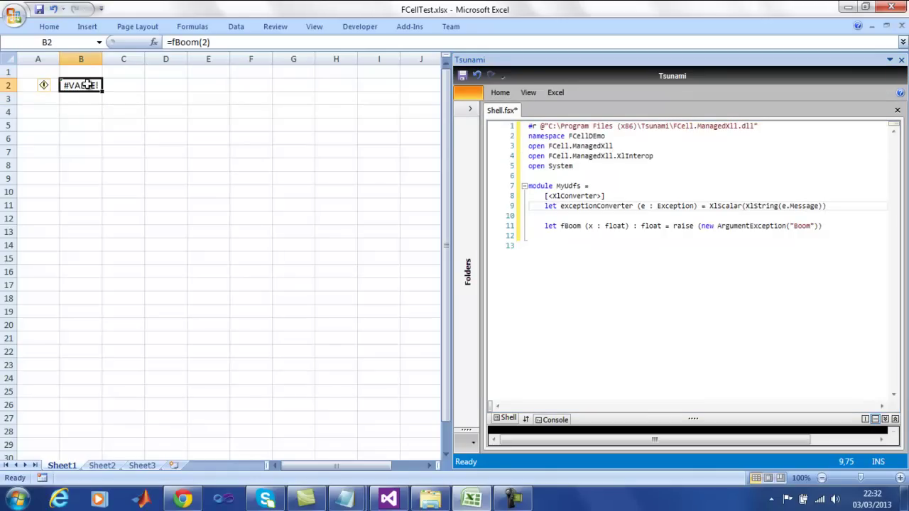
pyautogui.click(229, 43)
pyautogui.press('Return')
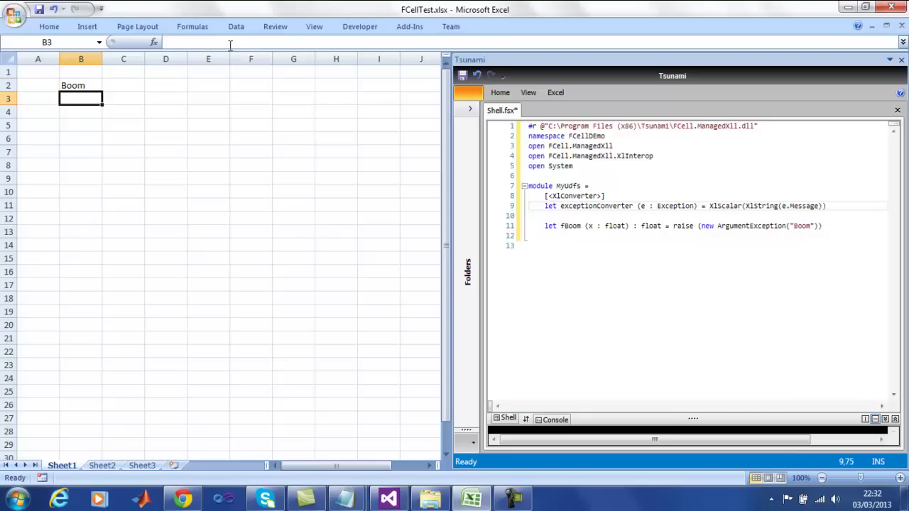
pyautogui.click(78, 86)
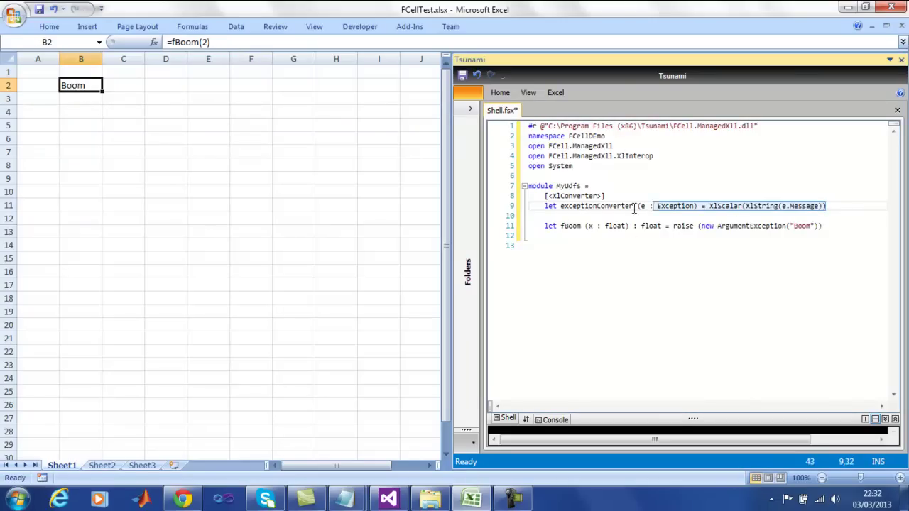
# Delete the exceptionConverter code and the fBoom function
pyautogui.moveTo(836, 207); pyautogui.dragTo(500, 196)
pyautogui.press('Delete')
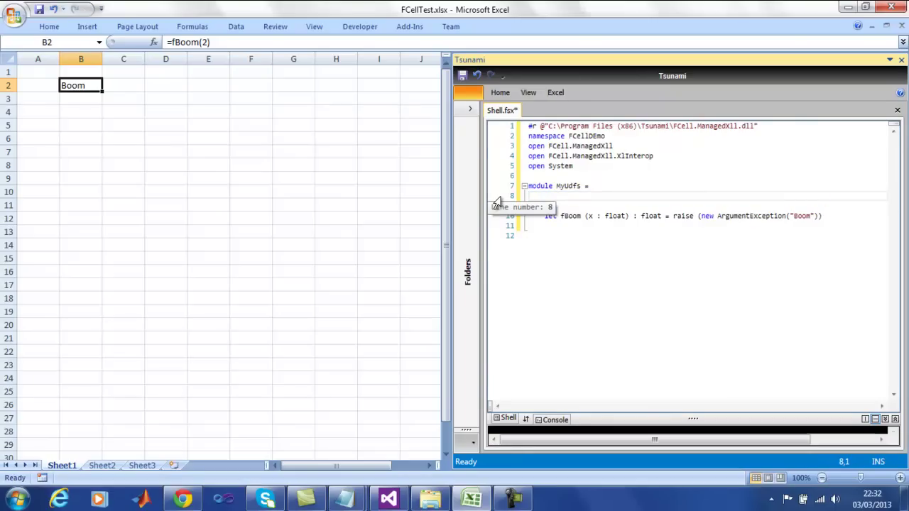
pyautogui.press('Delete')
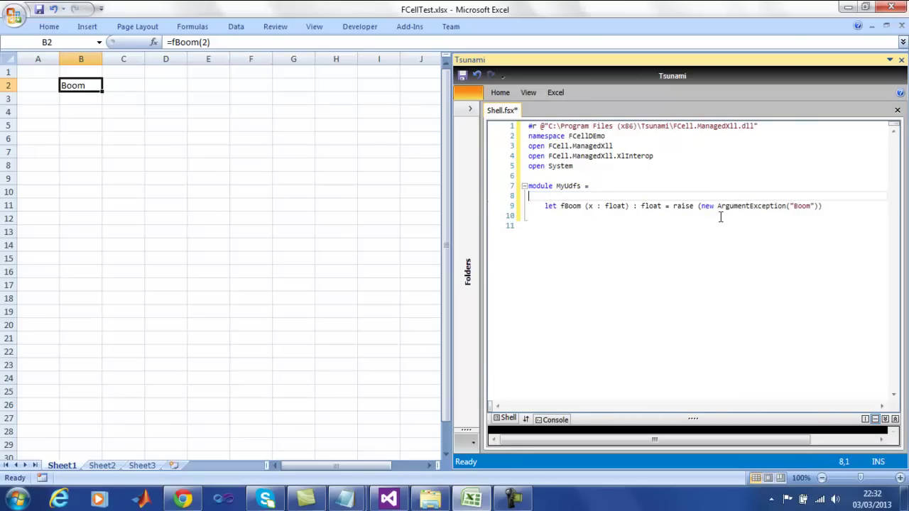
pyautogui.moveTo(821, 206); pyautogui.dragTo(520, 204)
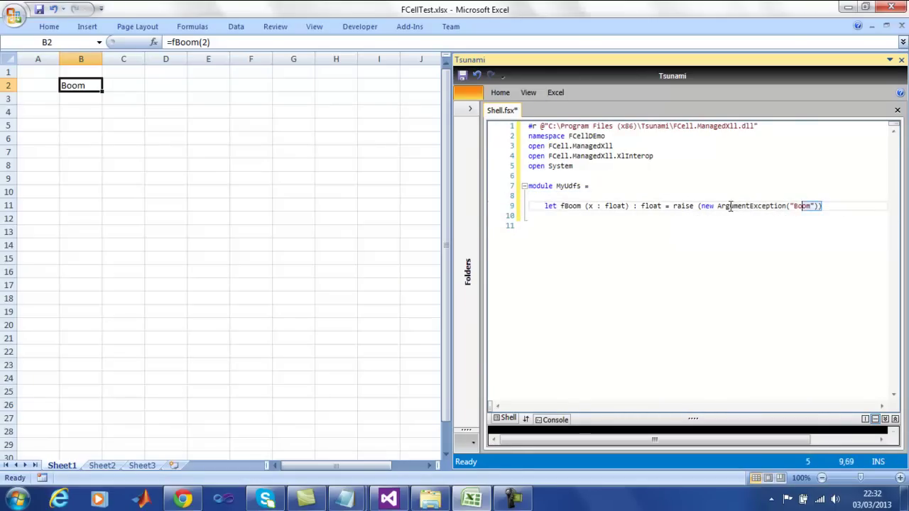
pyautogui.press('Delete')
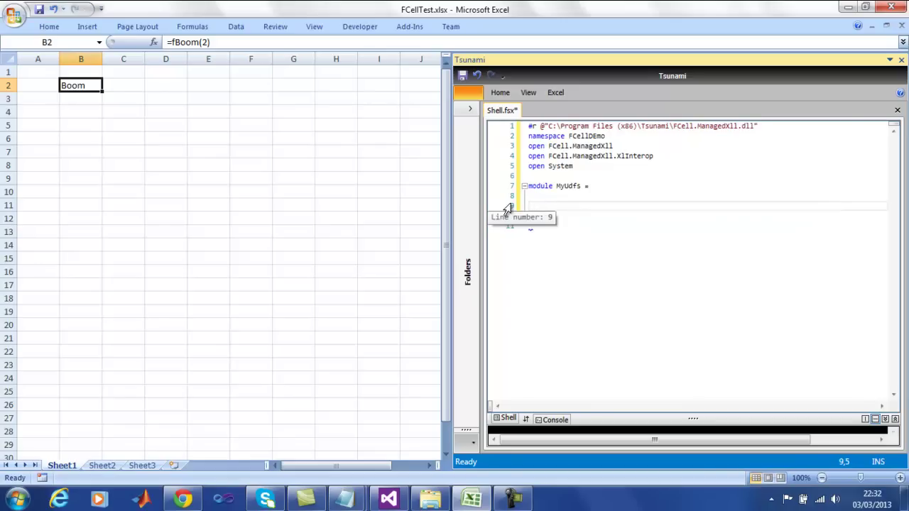
# Write toDateTime (xlData : XlData), matching XlScalar(XlNumeric(v)) to DateTime.FromOADate(v), else raising ArgumentException
pyautogui.write('[<Converter>]')
pyautogui.press('Return')
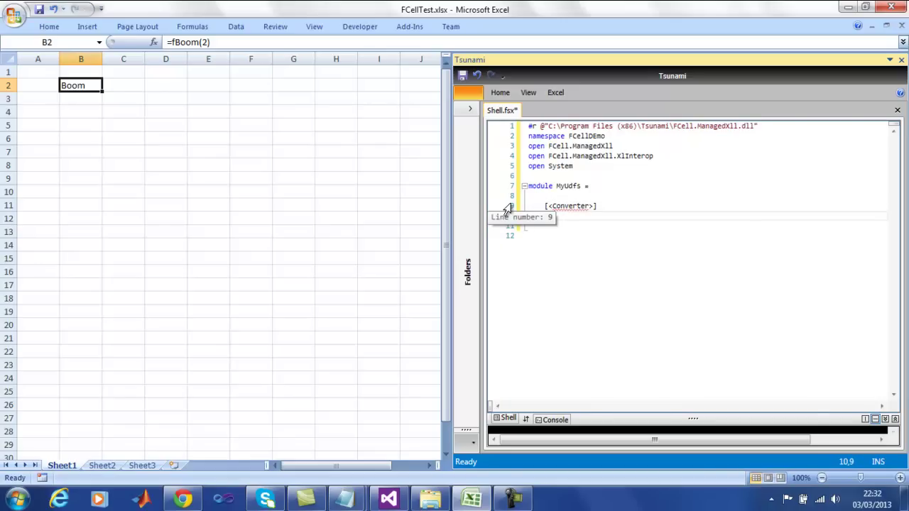
pyautogui.write('let toDateTime(')
pyautogui.write('xlData : Xl')
pyautogui.write('Data) =')
pyautogui.press('Return')
pyautogui.write('match xlData with')
pyautogui.press('Return')
pyautogui.write('| XlScalar(XlN')
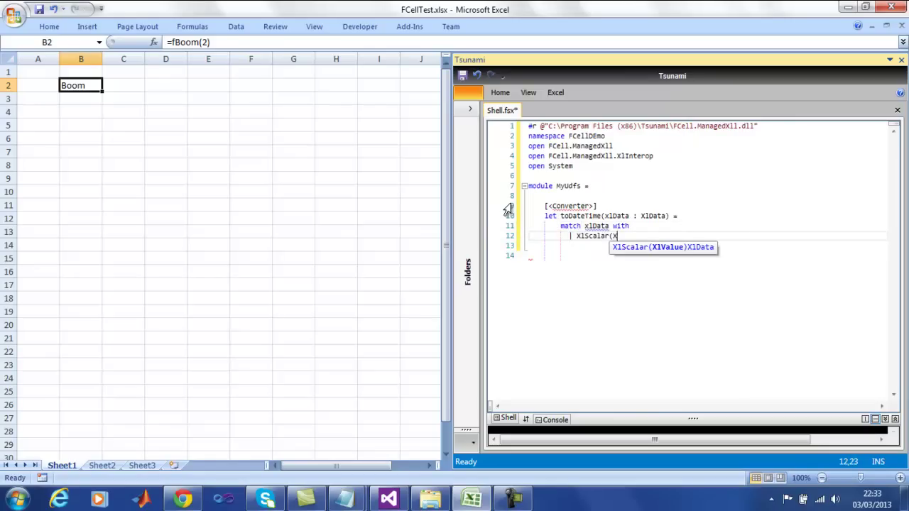
pyautogui.write('umeric(v)) -> DateTi')
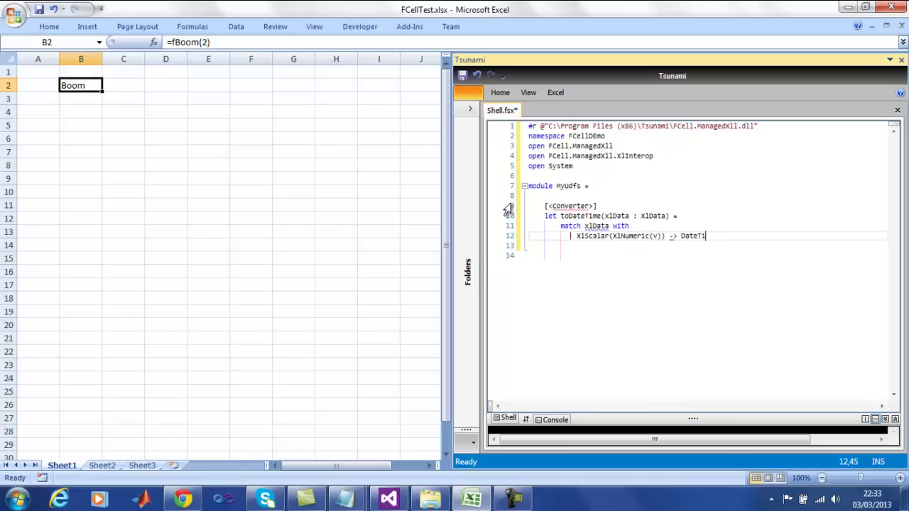
pyautogui.write('me.FromOADate(v)')
pyautogui.press('Return')
pyautogui.write('| _ ->')
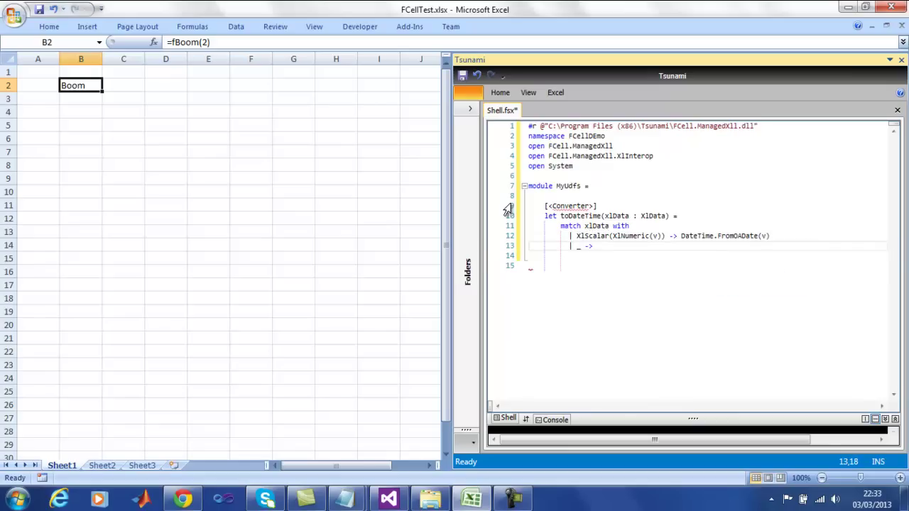
pyautogui.write('raise (new ArgumentException())')
pyautogui.press('Return')
pyautogui.press('Return')
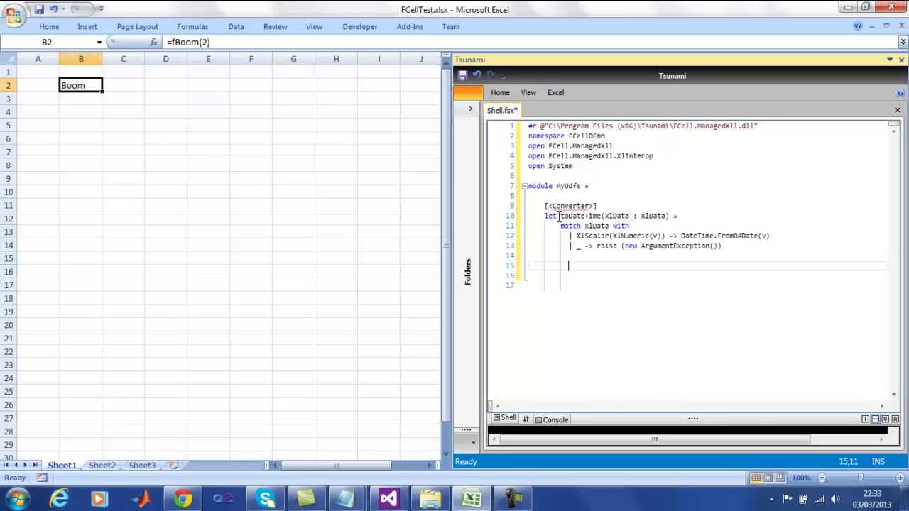
pyautogui.moveTo(571, 207)
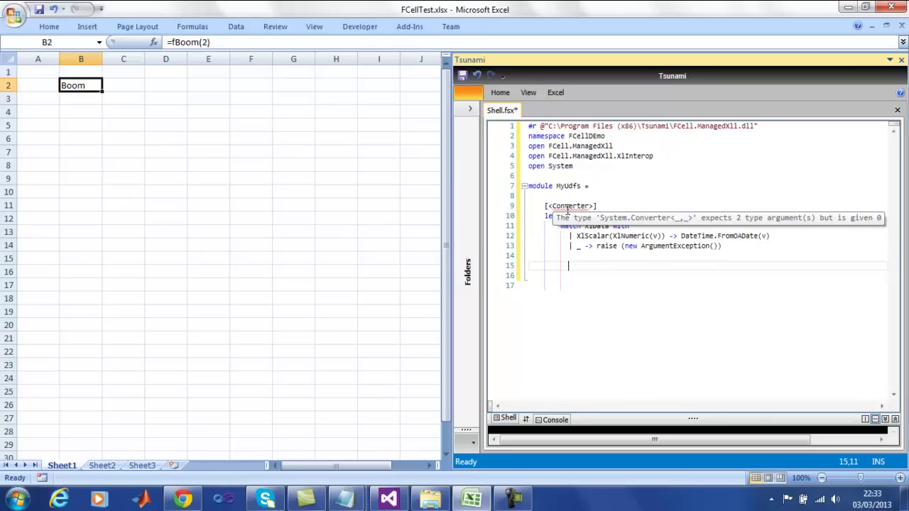
# Correct the toDateTime attribute to [<XlConverter>]
pyautogui.click(554, 206)
pyautogui.write('XL')
pyautogui.click(623, 206)
pyautogui.click(562, 206)
pyautogui.press('BackSpace')
pyautogui.write('l')
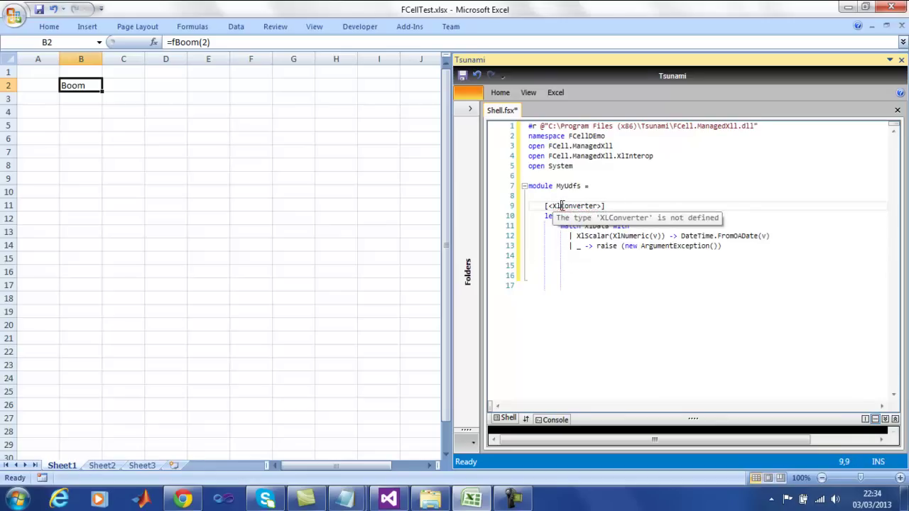
# Add an [<XlConverter>] fromDateTime (d : DateTime) returning d as an XlScalar numeric value
pyautogui.click(595, 256)
pyautogui.press('Return')
pyautogui.press('Return')
pyautogui.press('Up')
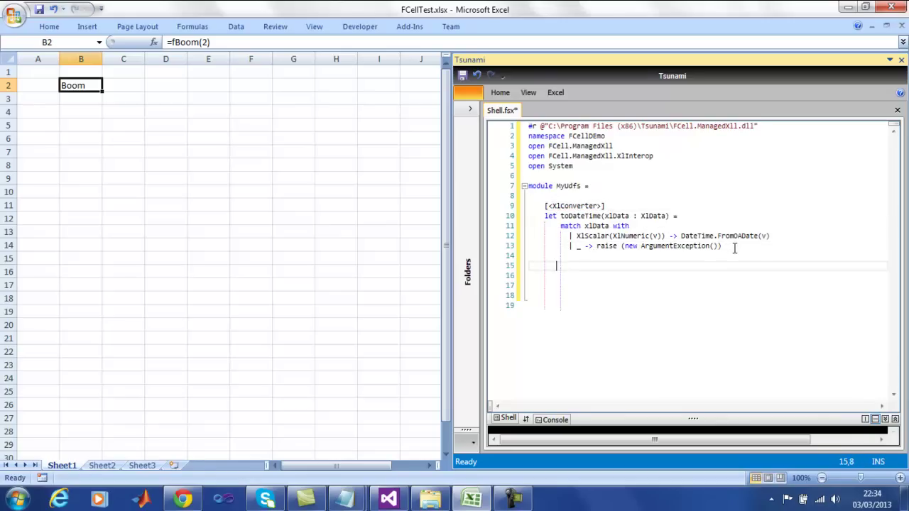
pyautogui.write('[<XlC')
pyautogui.write('onverter>')
pyautogui.press('Return')
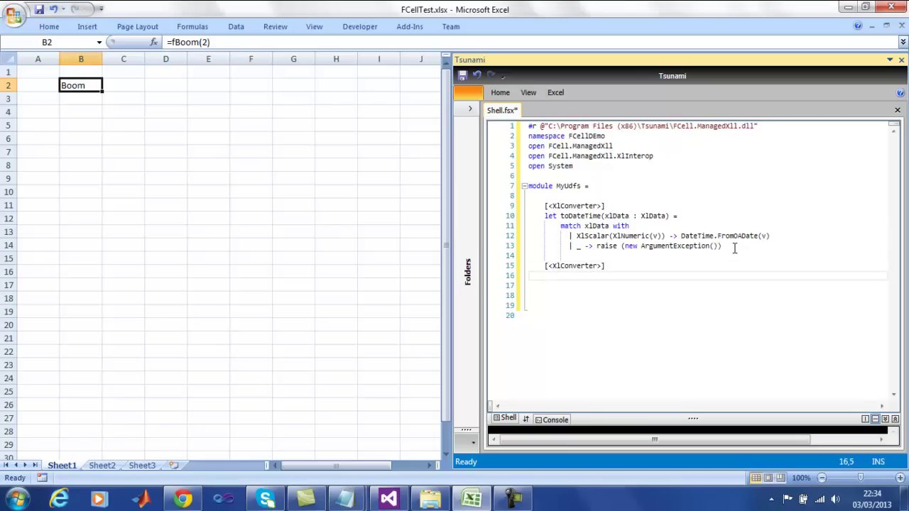
pyautogui.write('let fromDateTime(d')
pyautogui.write(' : DateTime) =')
pyautogui.press('Return')
pyautogui.write('match')
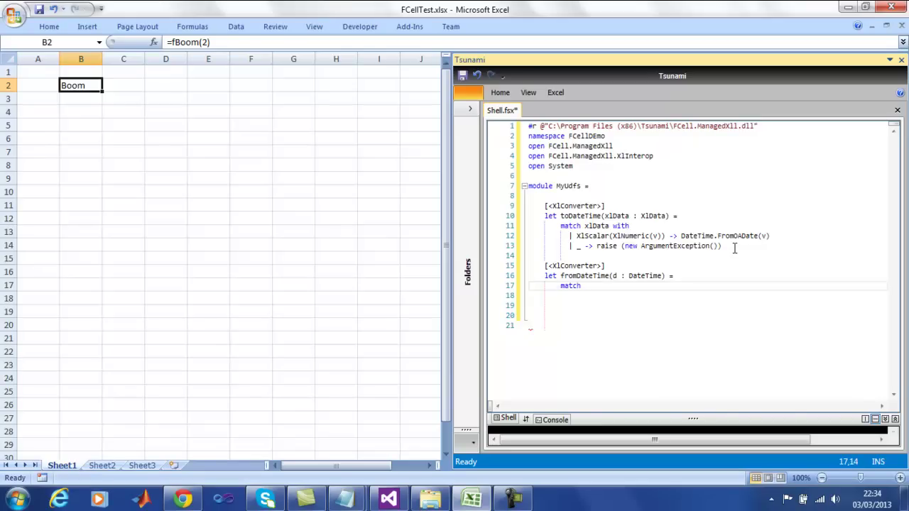
pyautogui.press('BackSpace')
pyautogui.press('BackSpace')
pyautogui.press('BackSpace')
pyautogui.press('BackSpace')
pyautogui.press('BackSpace')
pyautogui.write('XlScalar(XlNumer')
pyautogui.write('(d.to')
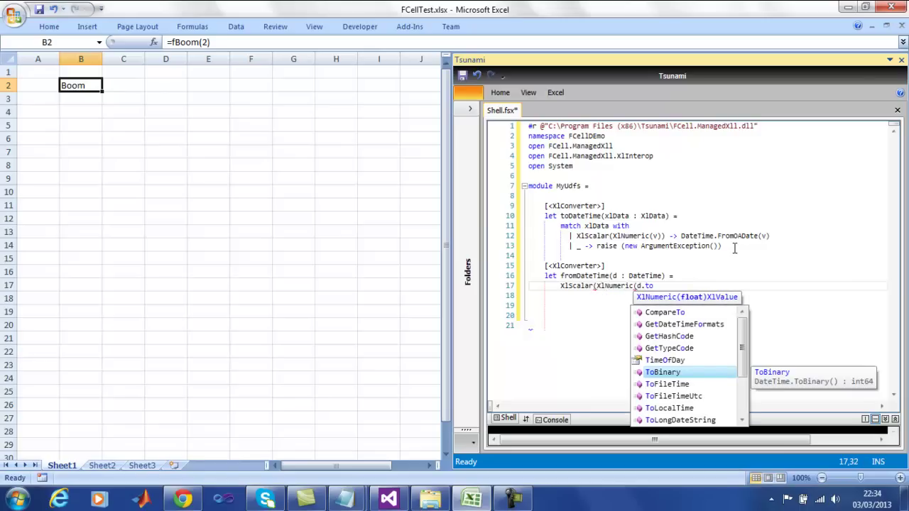
pyautogui.write('o()')
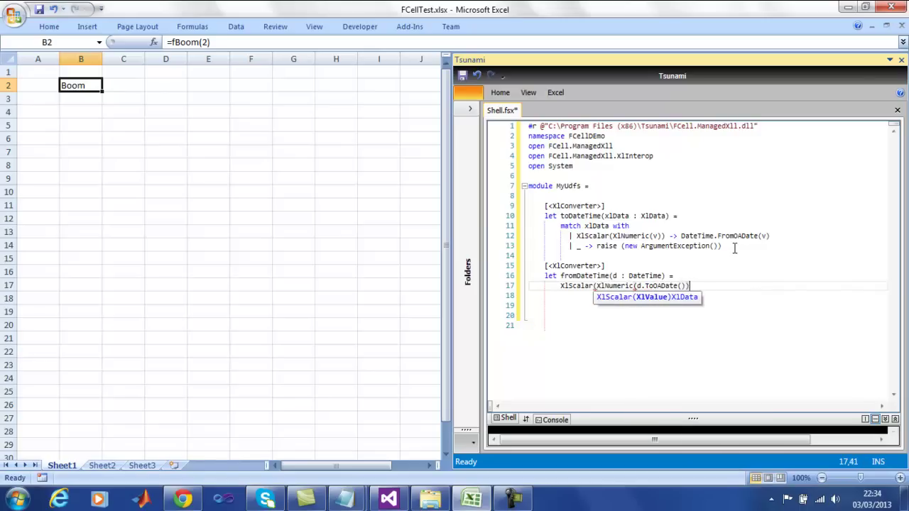
pyautogui.write('))')
# Add let currTime() = DateTime.Now
pyautogui.press('Return')
pyautogui.press('Return')
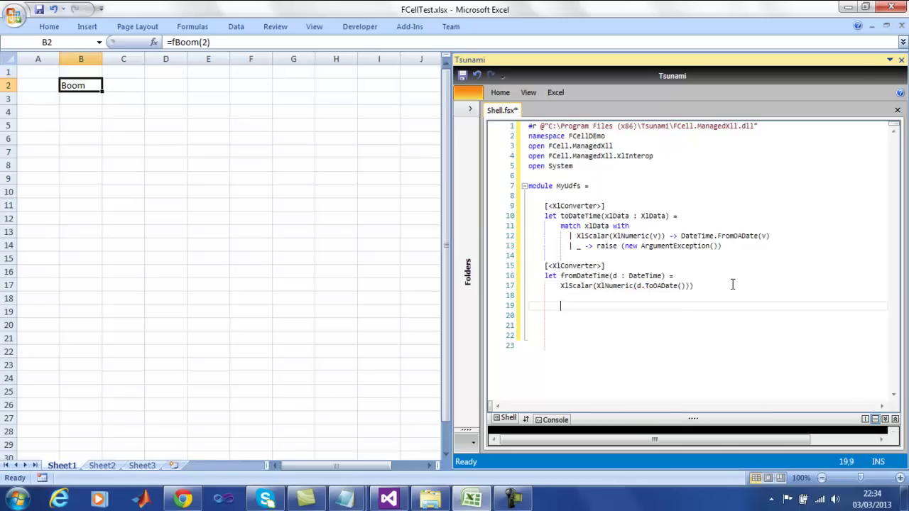
pyautogui.write('let ')
pyautogui.write('currTime')
pyautogui.write('() = DateTime')
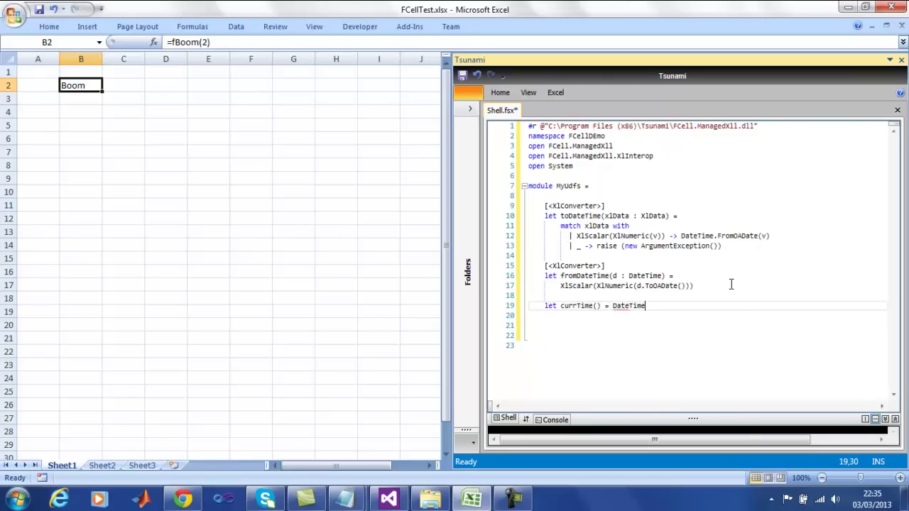
pyautogui.write('.na')
pyautogui.press('BackSpace')
pyautogui.write('o')
pyautogui.press('Return')
pyautogui.press('Return')
# Publish the script and replace B2's formula with =currTime()
pyautogui.click(692, 305)
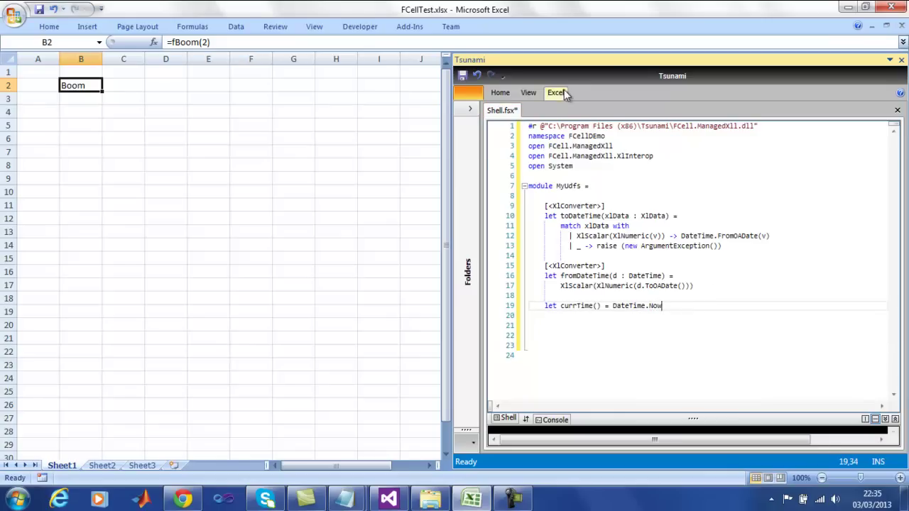
pyautogui.click(556, 92)
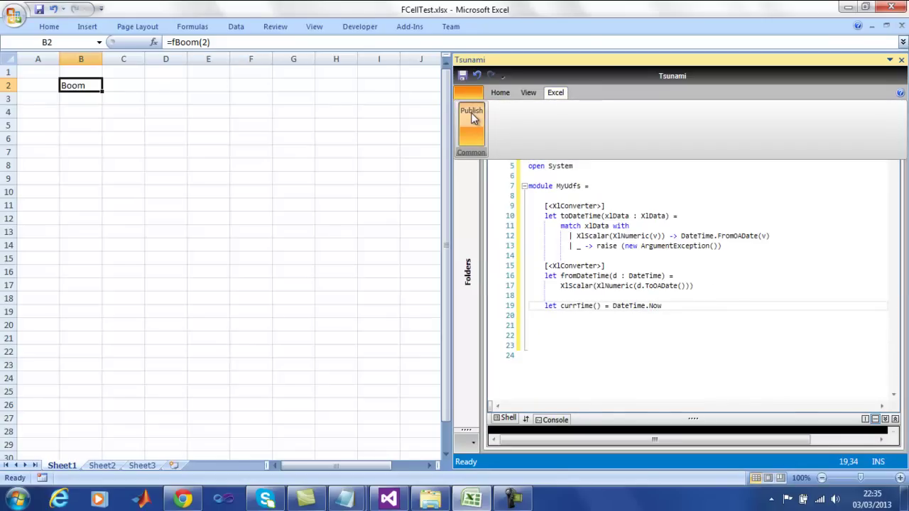
pyautogui.click(216, 43)
pyautogui.moveTo(217, 43); pyautogui.dragTo(115, 41)
pyautogui.write('=curr')
pyautogui.press('Tab')
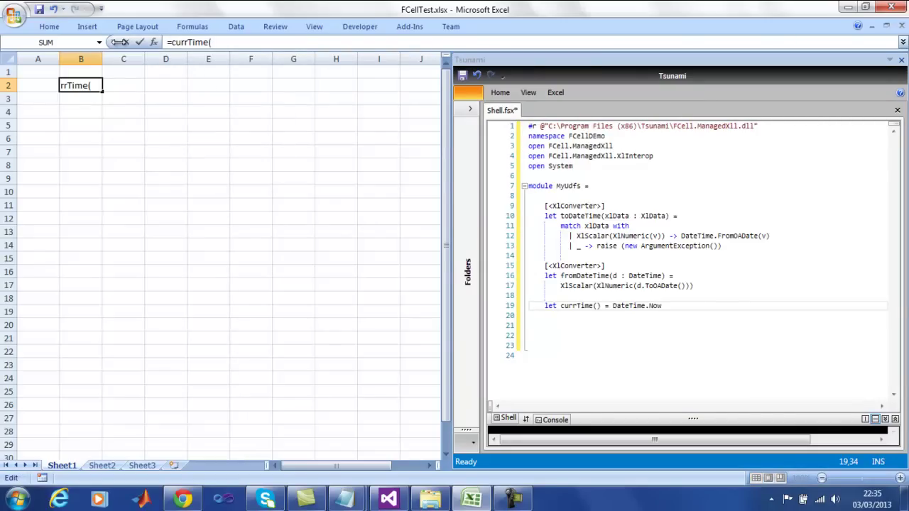
pyautogui.press('Return')
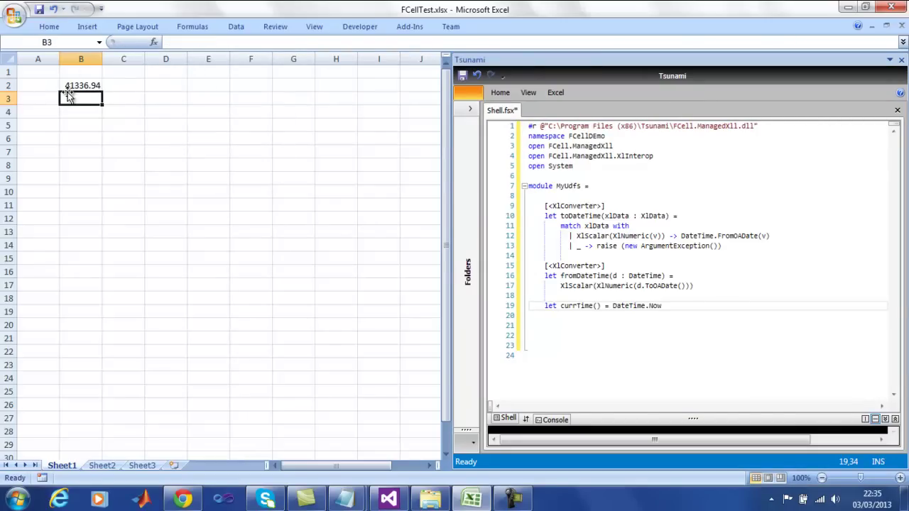
# Apply the custom dd/mm/yyyy hh:mm number format to B2
pyautogui.click(73, 89)
pyautogui.rightClick(74, 88)
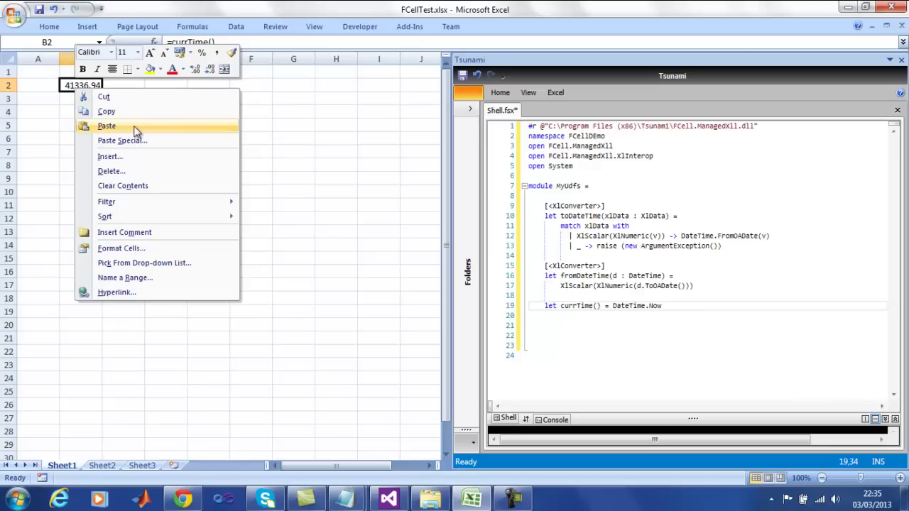
pyautogui.click(127, 248)
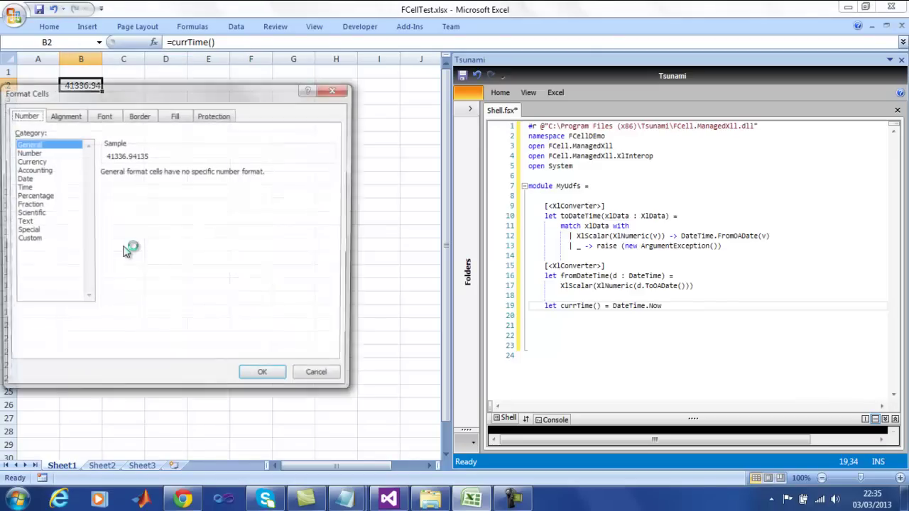
pyautogui.click(28, 238)
pyautogui.moveTo(333, 212); pyautogui.dragTo(337, 259)
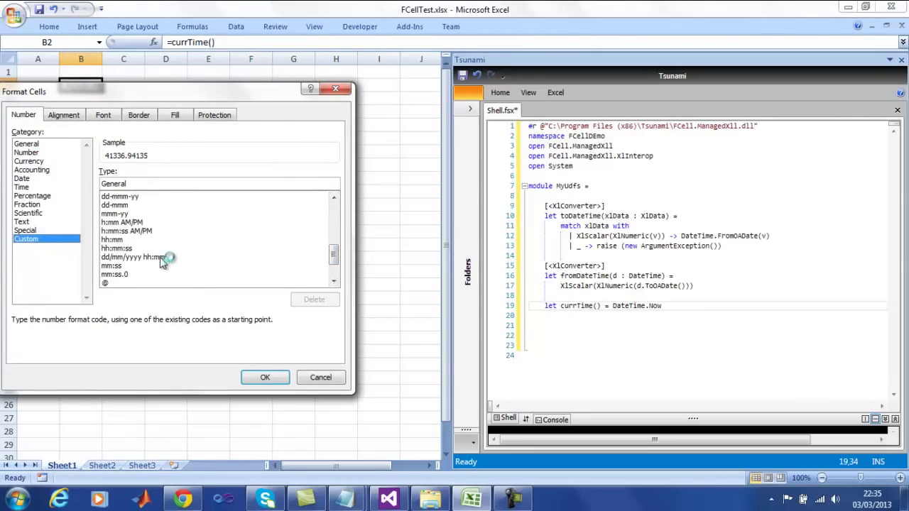
pyautogui.doubleClick(168, 260)
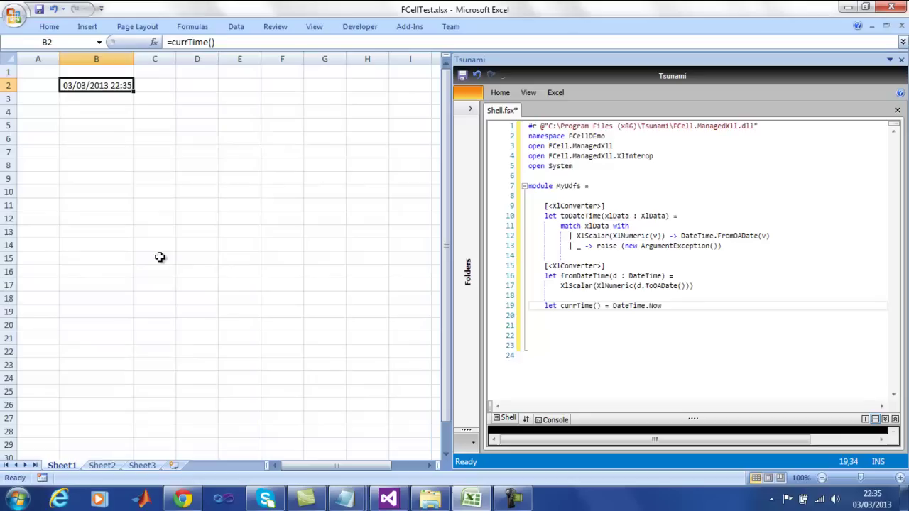
pyautogui.click(84, 102)
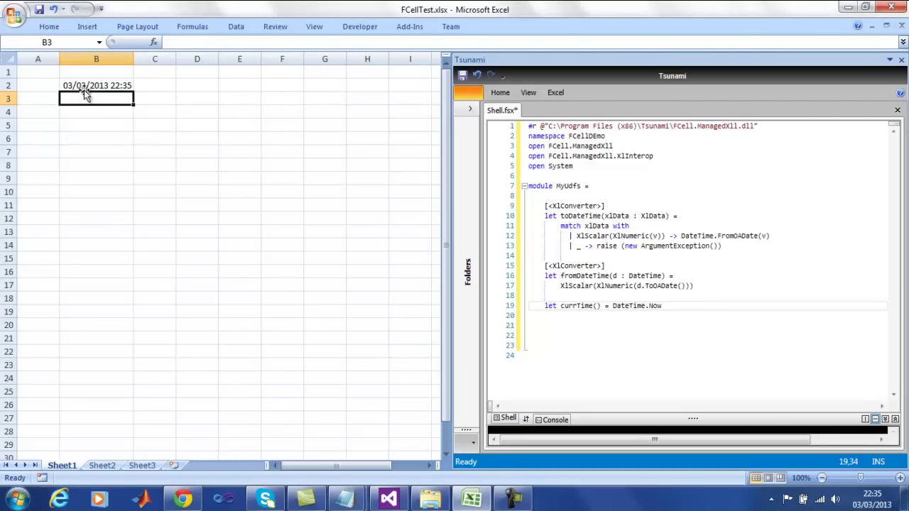
# Clear the contents of cell B2
pyautogui.click(84, 87)
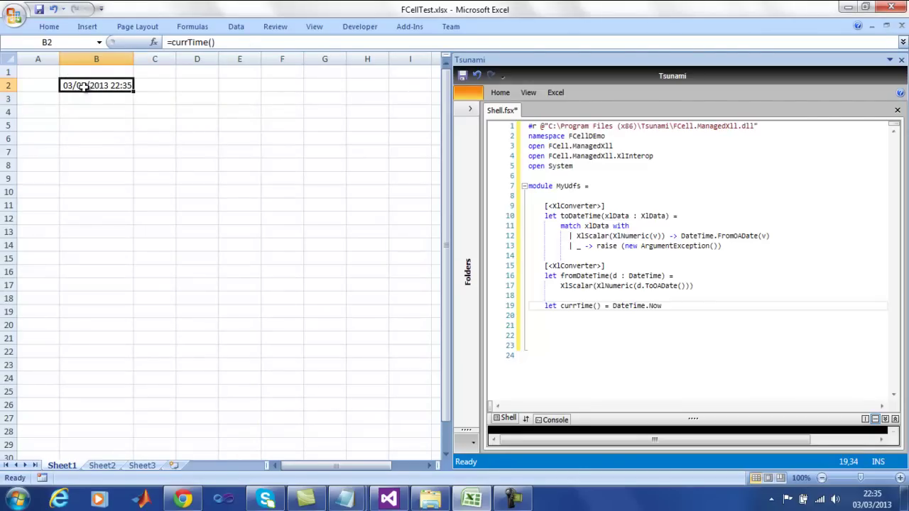
pyautogui.rightClick(84, 86)
pyautogui.click(134, 186)
# Add an [<XlConverter>] toDateTimeFast(xlOperPtr) function header below module MyUdfs
pyautogui.click(325, 205)
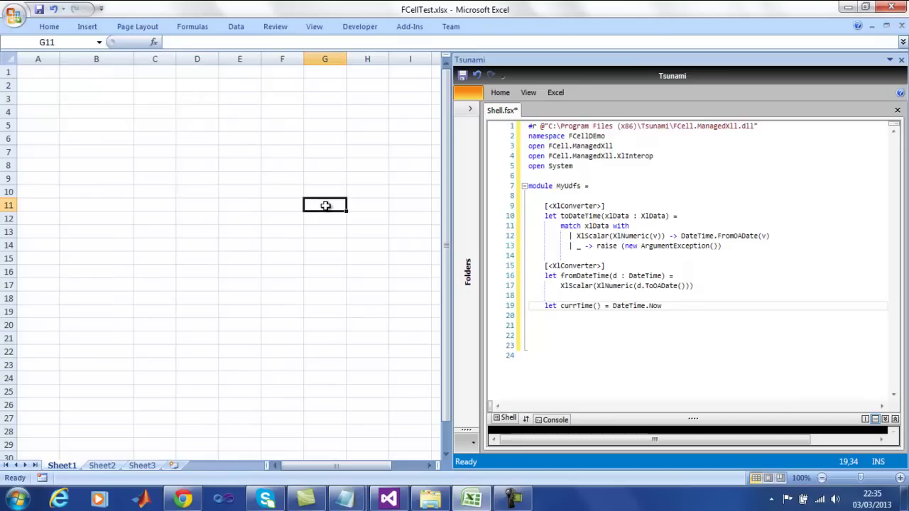
pyautogui.click(686, 304)
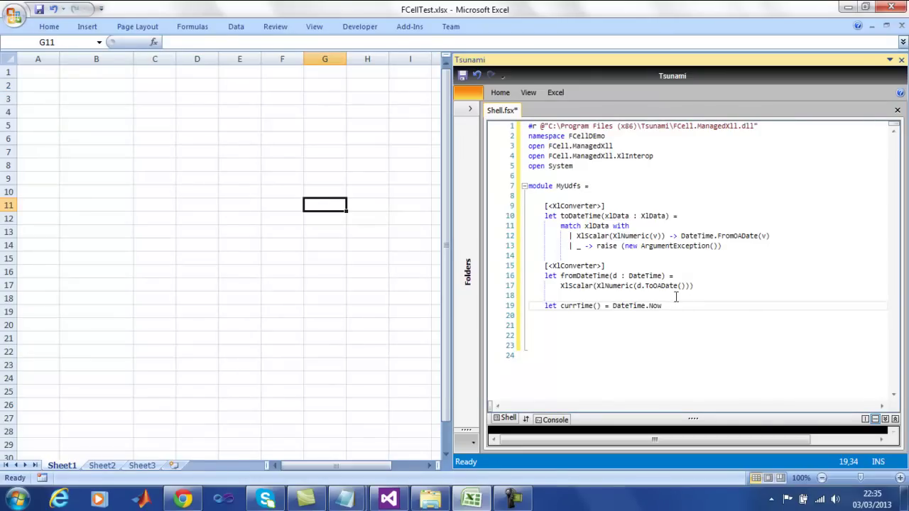
pyautogui.click(601, 187)
pyautogui.press('Return')
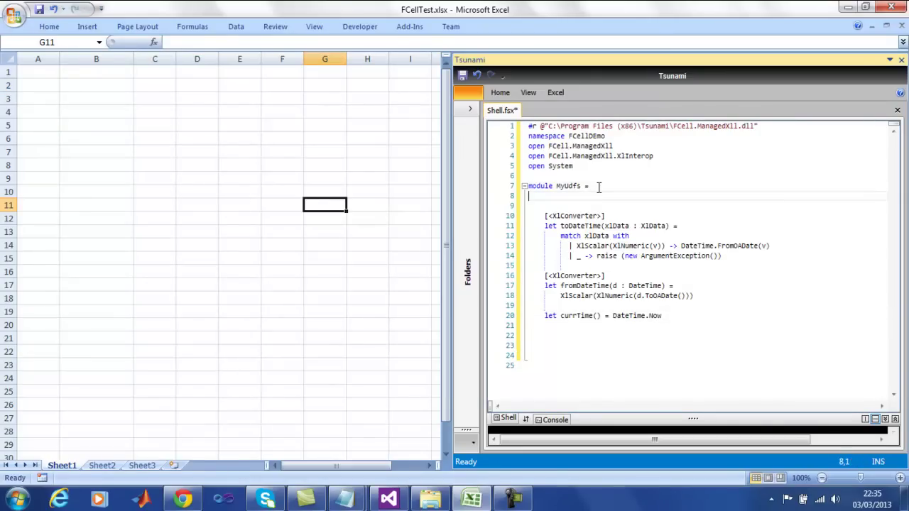
pyautogui.press('Return')
pyautogui.write('[]')
pyautogui.write('<XlConverter')
pyautogui.press('Return')
pyautogui.write('let toDateTimeFast')
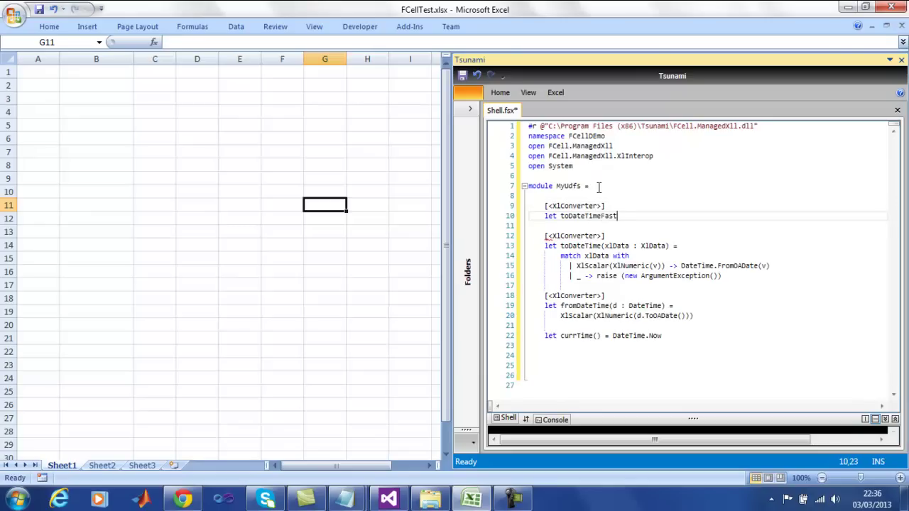
pyautogui.write('(xlOperPtr)')
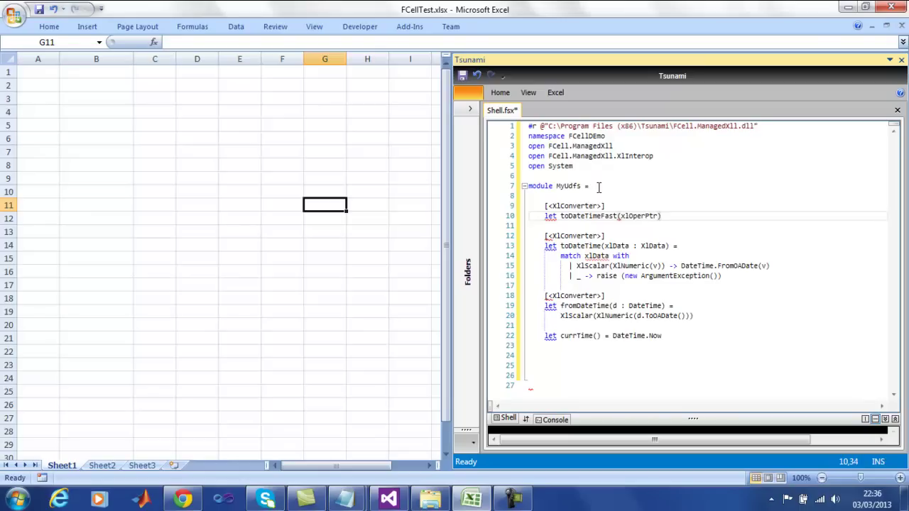
pyautogui.write(' =')
pyautogui.press('Return')
# Read the XLOPER12 from the pointer and start a match on its XType
pyautogui.write('lop')
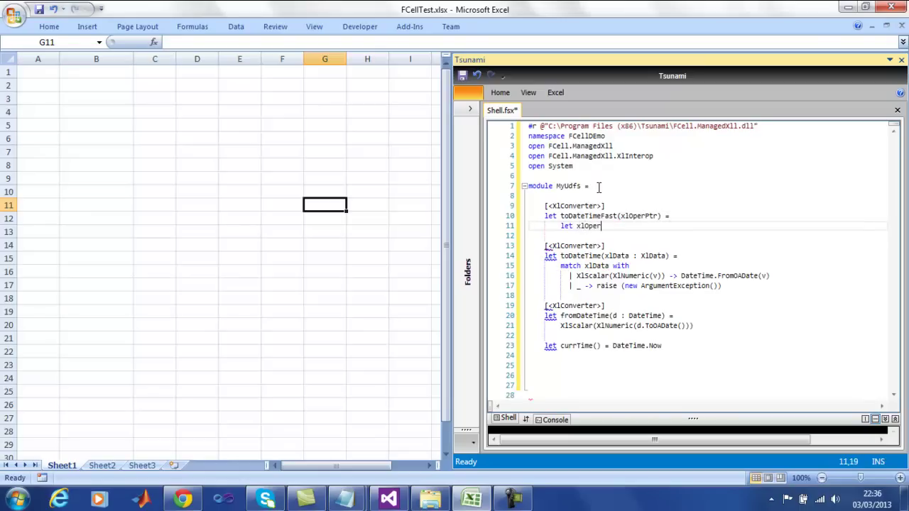
pyautogui.write('er12 xlOper')
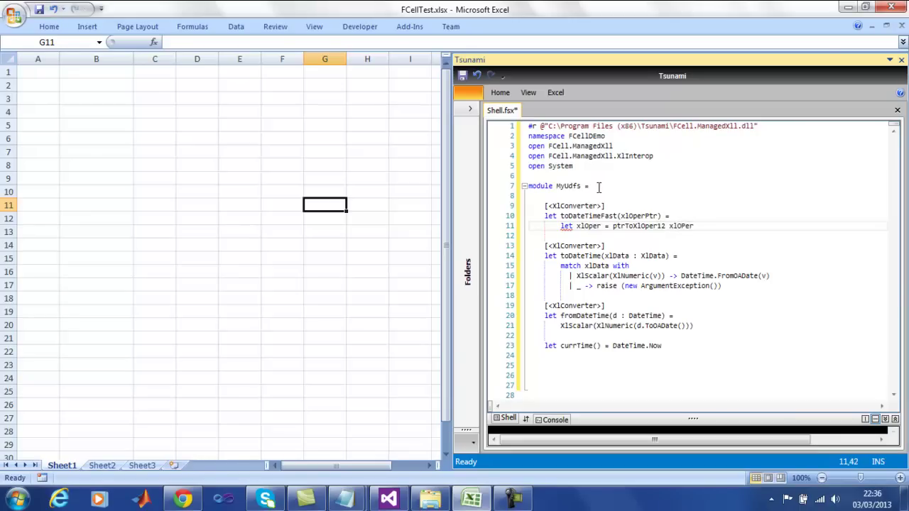
pyautogui.press('BackSpace')
pyautogui.press('BackSpace')
pyautogui.press('Return')
pyautogui.write('match xlOper')
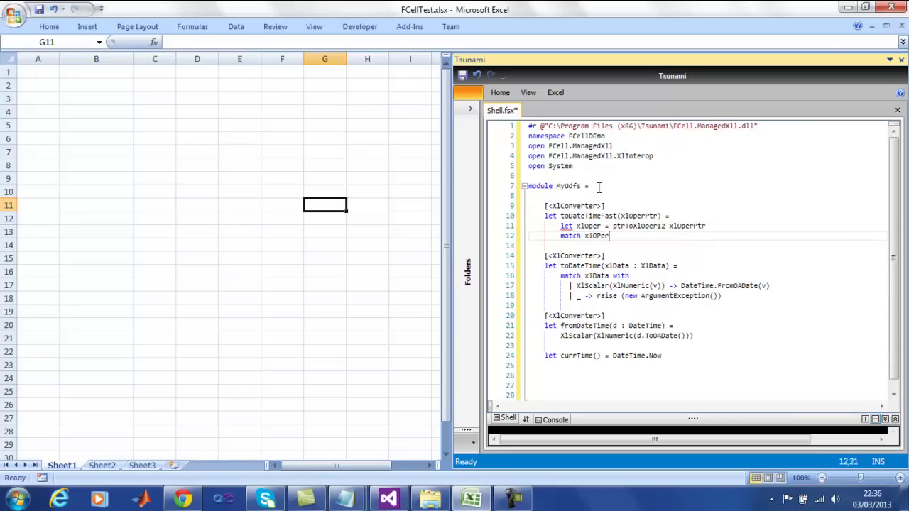
pyautogui.write('.')
pyautogui.press('BackSpace')
pyautogui.write('.')
pyautogui.press('Down')
pyautogui.press('Down')
pyautogui.press('Down')
pyautogui.write('wi')
pyautogui.write('th')
pyautogui.press('Return')
# Map the XlType12.XlTypeNum case to DateTime.FromOADate(xlOper.XVal.XNum)
pyautogui.write('XlType12.')
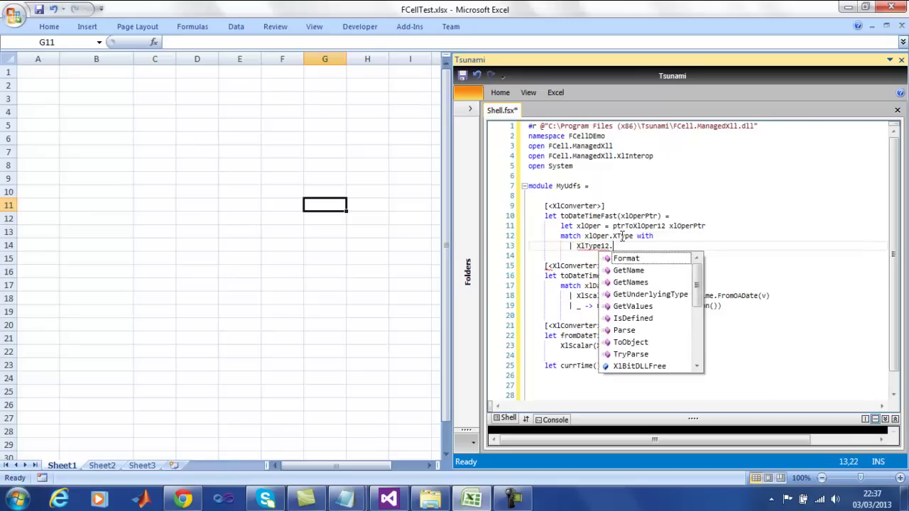
pyautogui.write('x')
pyautogui.press('Down')
pyautogui.press('Down')
pyautogui.press('Down')
pyautogui.press('Down')
pyautogui.press('Down')
pyautogui.press('Down')
pyautogui.press('Down')
pyautogui.press('Down')
pyautogui.press('Return')
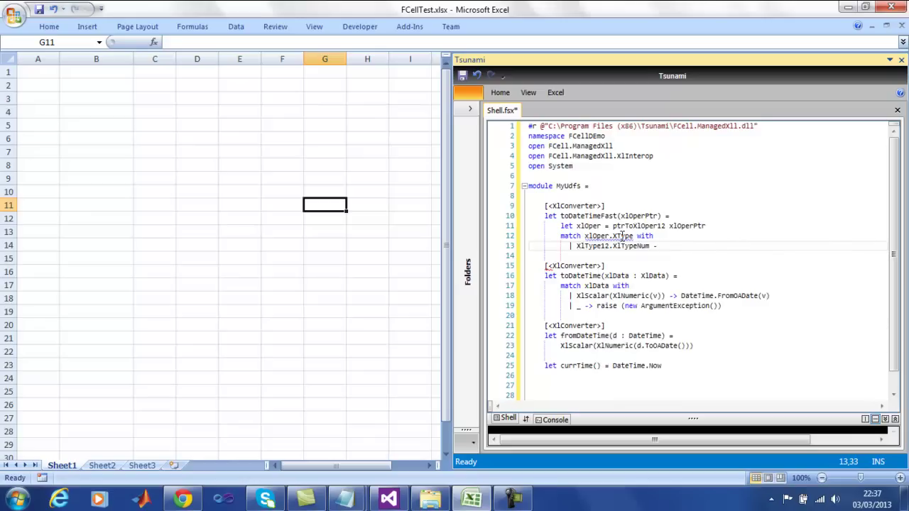
pyautogui.write('DateTime.fr')
pyautogui.press('Down')
pyautogui.press('Down')
pyautogui.write('()')
pyautogui.write('xlO')
pyautogui.write('per')
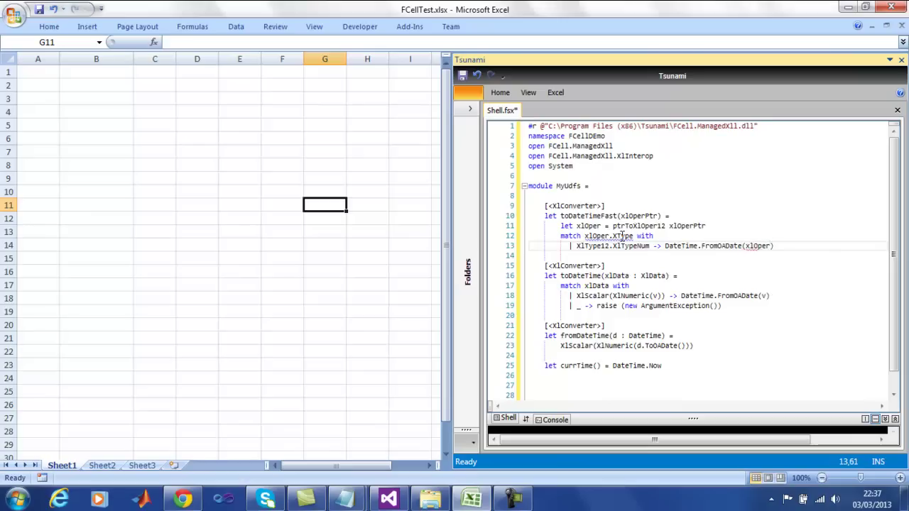
pyautogui.write('.')
pyautogui.press('Down')
pyautogui.press('Down')
pyautogui.press('Down')
pyautogui.write('.')
pyautogui.press('Down')
pyautogui.press('Down')
pyautogui.press('Down')
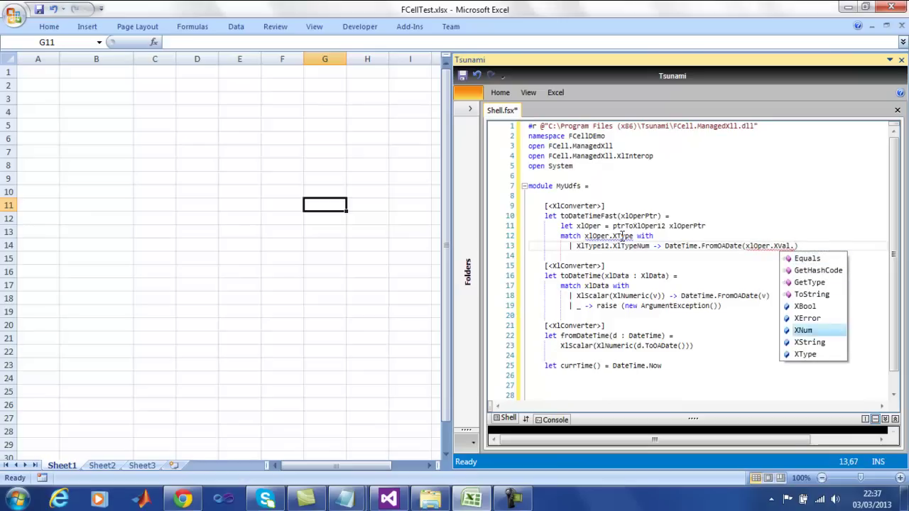
pyautogui.press('Down')
pyautogui.press('Return')
pyautogui.press('Return')
# Reuse the old ArgumentException raise line as toDateTimeFast's fallback case
pyautogui.moveTo(569, 316); pyautogui.dragTo(725, 316)
pyautogui.hotkey('ctrl', 'c')
pyautogui.click(638, 256)
pyautogui.hotkey('ctrl', 'v')
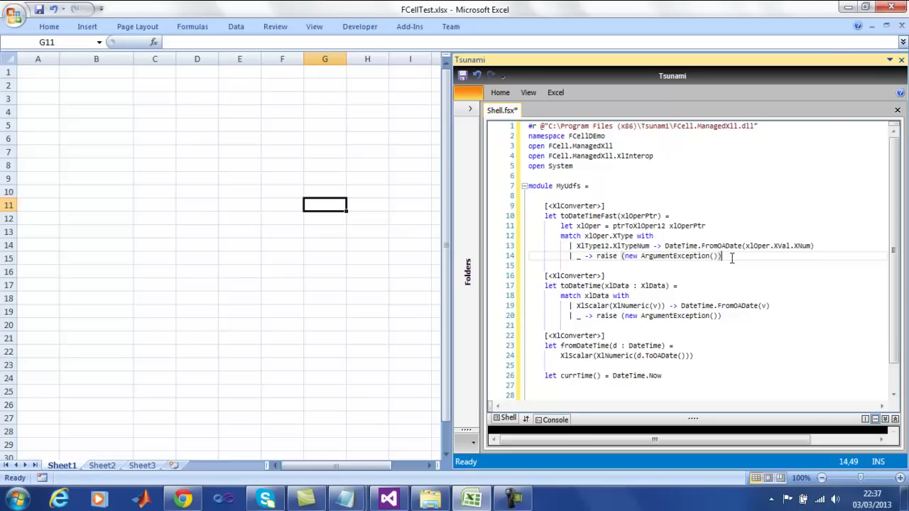
pyautogui.press('Return')
pyautogui.press('Return')
pyautogui.moveTo(721, 335); pyautogui.dragTo(529, 296)
# Comment out the old toDateTime converter block
pyautogui.click(506, 95)
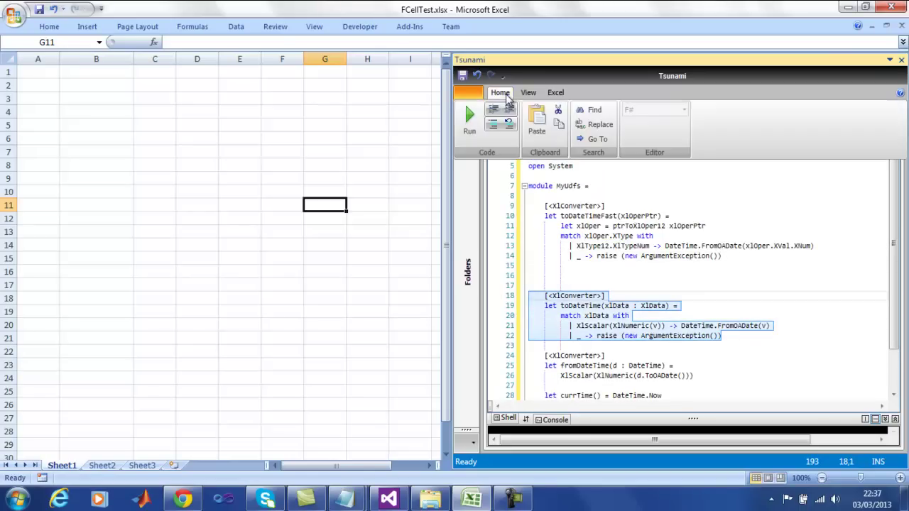
pyautogui.click(493, 108)
pyautogui.click(603, 194)
# Add an [<XlConverter>] fromDateTime(d : DateTime) returning XlOper12.CreateNumeric(d.ToOADate())
pyautogui.click(554, 269)
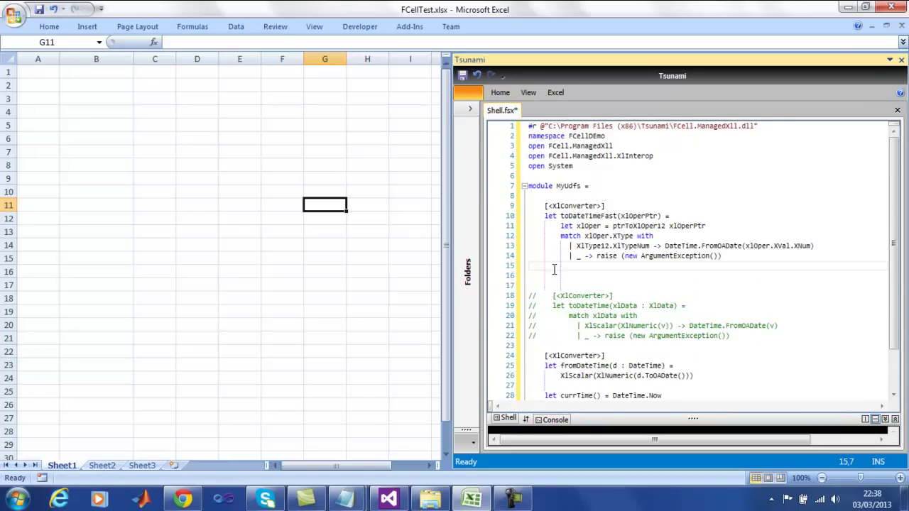
pyautogui.press('Return')
pyautogui.write('[<X')
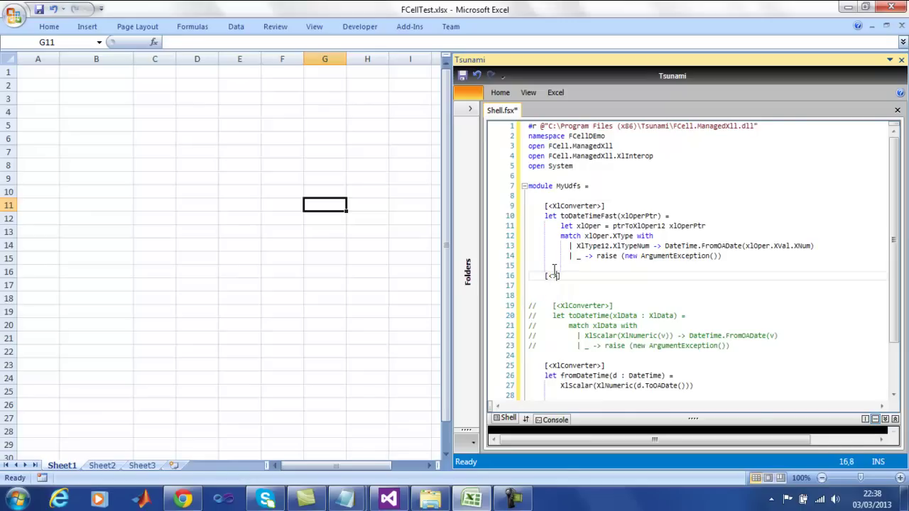
pyautogui.write('lConverter>')
pyautogui.press('Return')
pyautogui.write('let fromDateTime(d : DateTime) =')
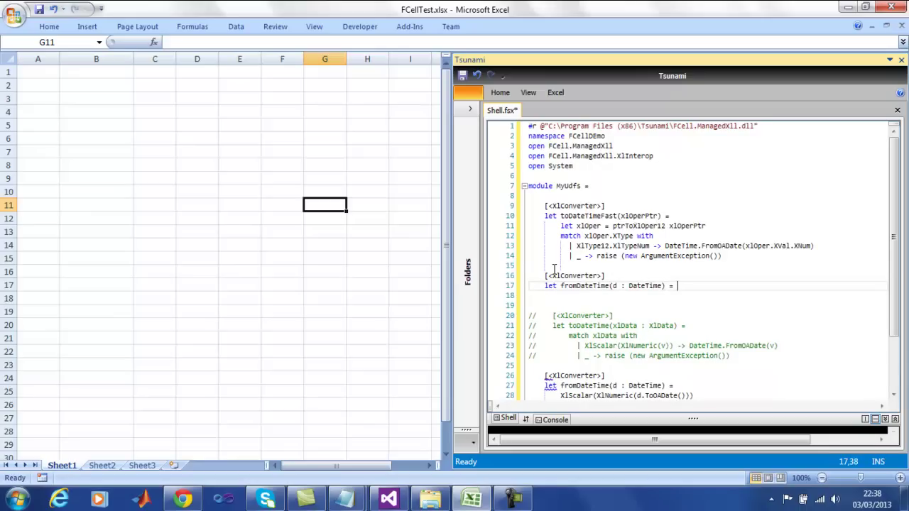
pyautogui.write(' XlOper')
pyautogui.press('BackSpace')
pyautogui.press('BackSpace')
pyautogui.write('.cre')
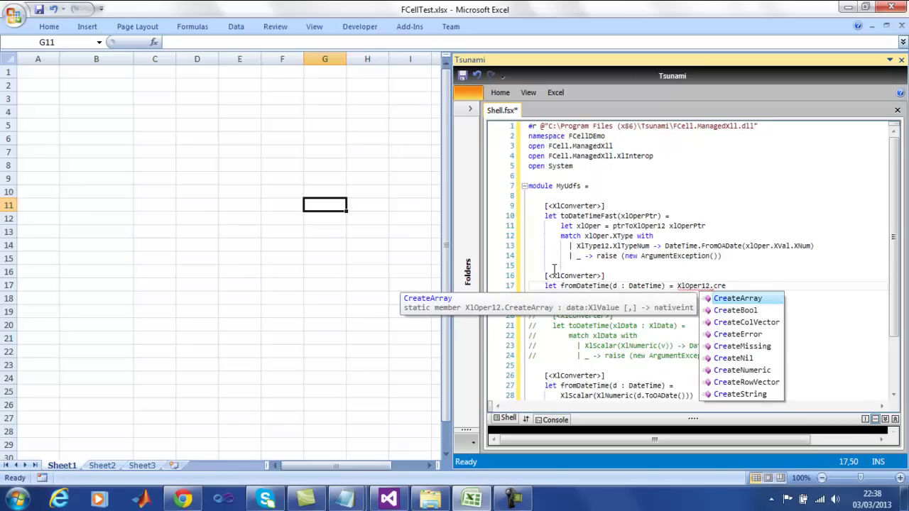
pyautogui.write('(')
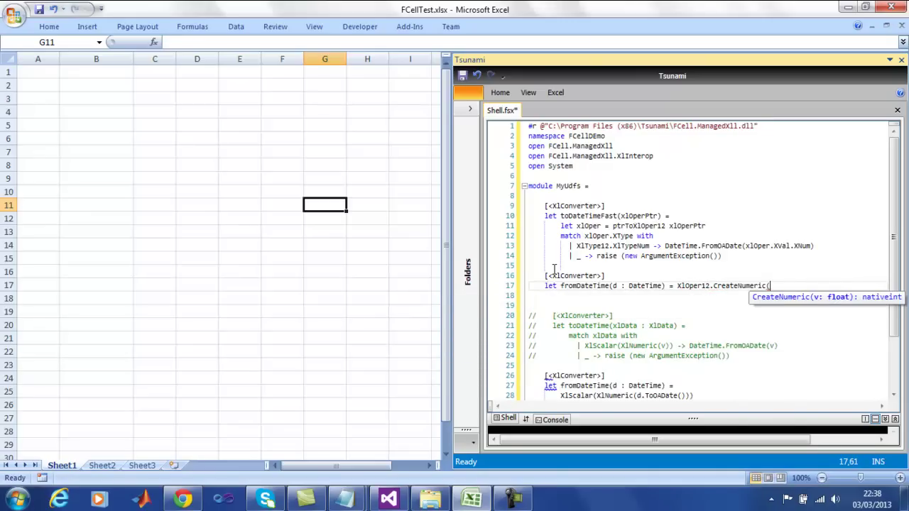
pyautogui.write('d.to')
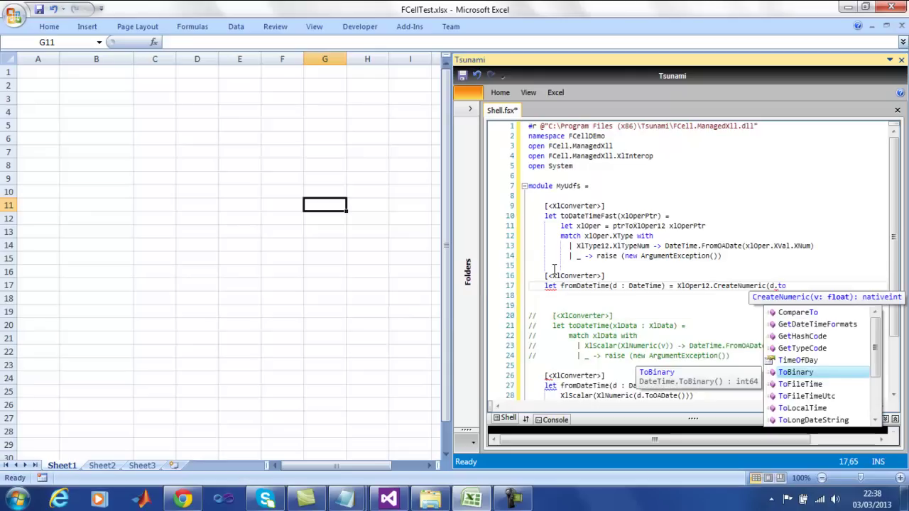
pyautogui.write('o())')
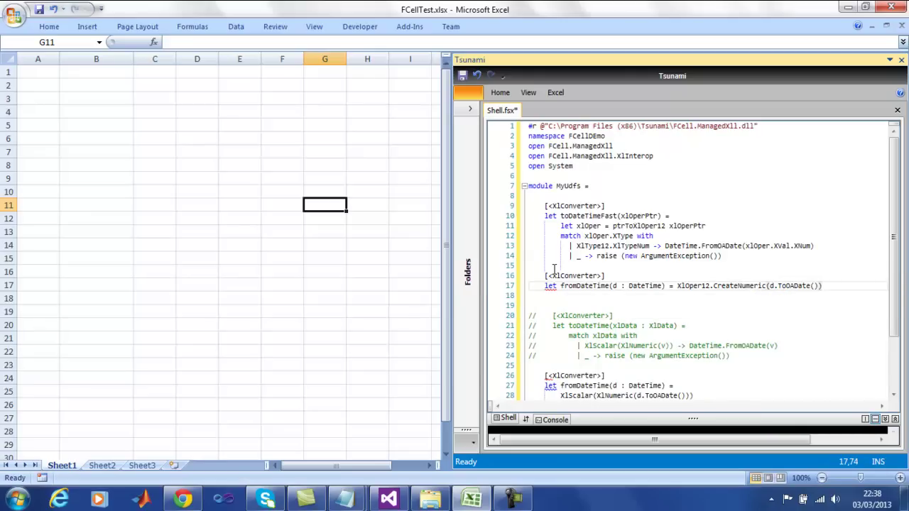
# Comment out the old XlData fromDateTime converter
pyautogui.scroll(-2, 639, 284)
pyautogui.moveTo(695, 326); pyautogui.dragTo(517, 307)
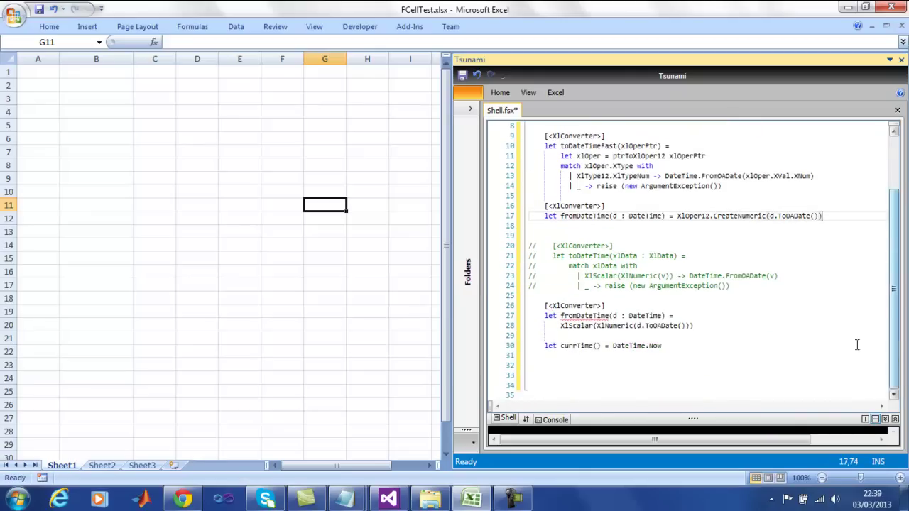
pyautogui.click(500, 92)
pyautogui.click(498, 117)
pyautogui.scroll(2, 817, 313)
pyautogui.scroll(1, 782, 291)
pyautogui.scroll(1, 901, 233)
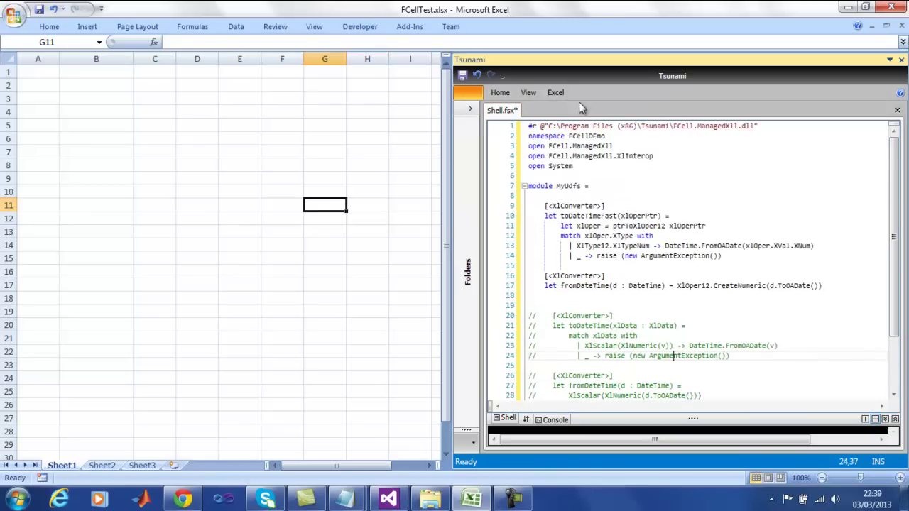
# Republish the script to Excel and enter =currTime() in B2, showing 03/03/2013 22:39
pyautogui.click(555, 92)
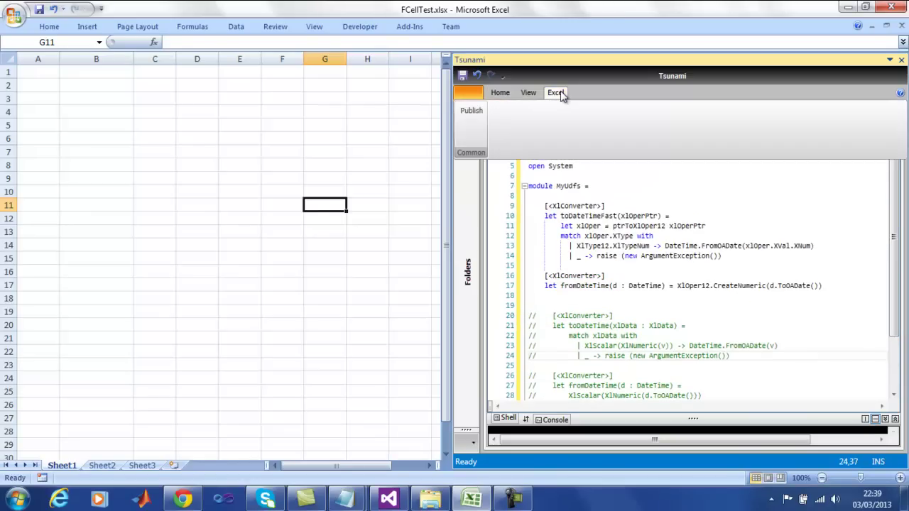
pyautogui.click(464, 119)
pyautogui.click(91, 83)
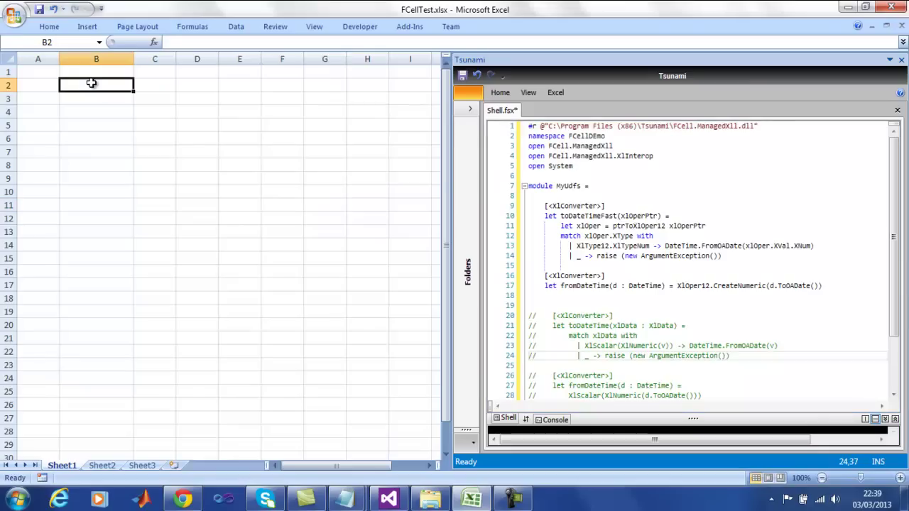
pyautogui.write('=currTime(')
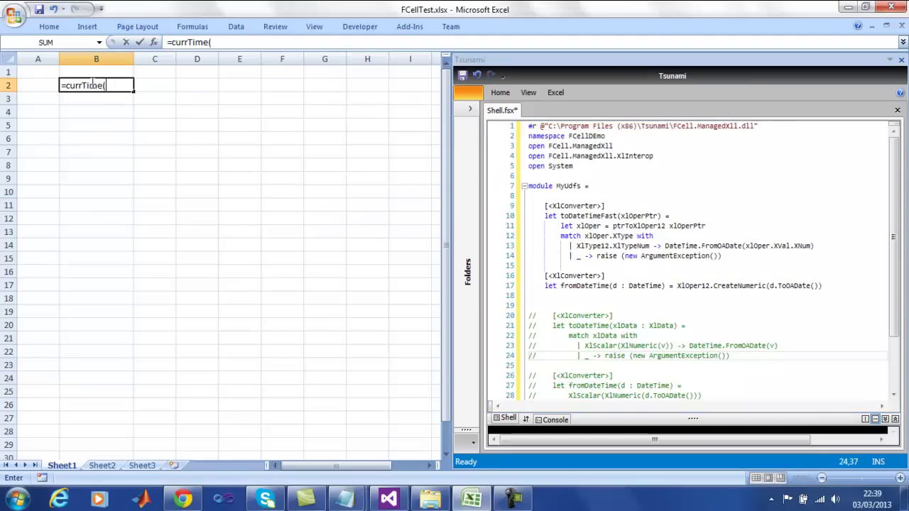
pyautogui.press('Return')
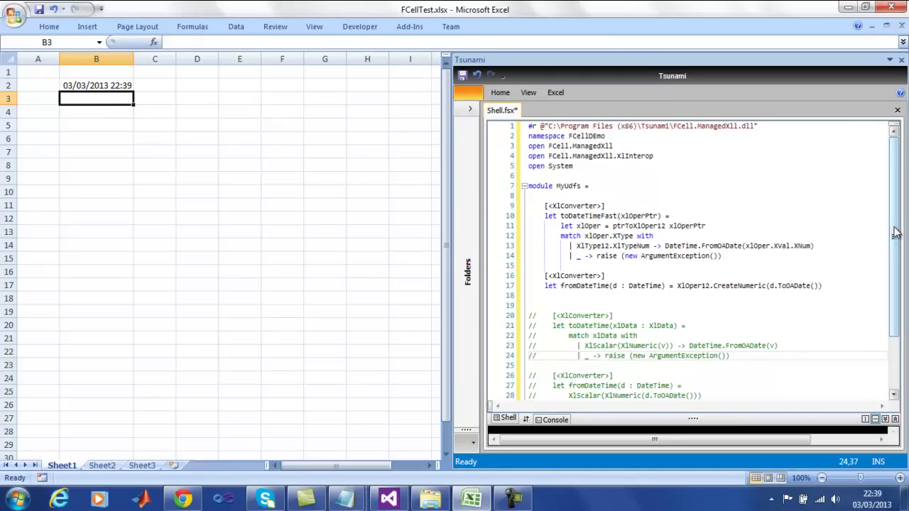
# Delete the commented-out converters and the currTime definition from the script
pyautogui.scroll(-2, 889, 263)
pyautogui.scroll(-1, 889, 263)
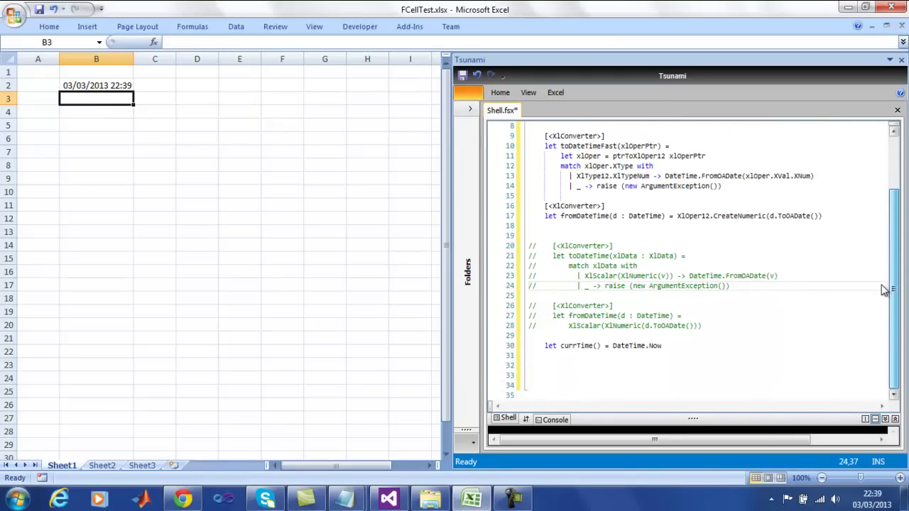
pyautogui.moveTo(701, 326); pyautogui.dragTo(509, 249)
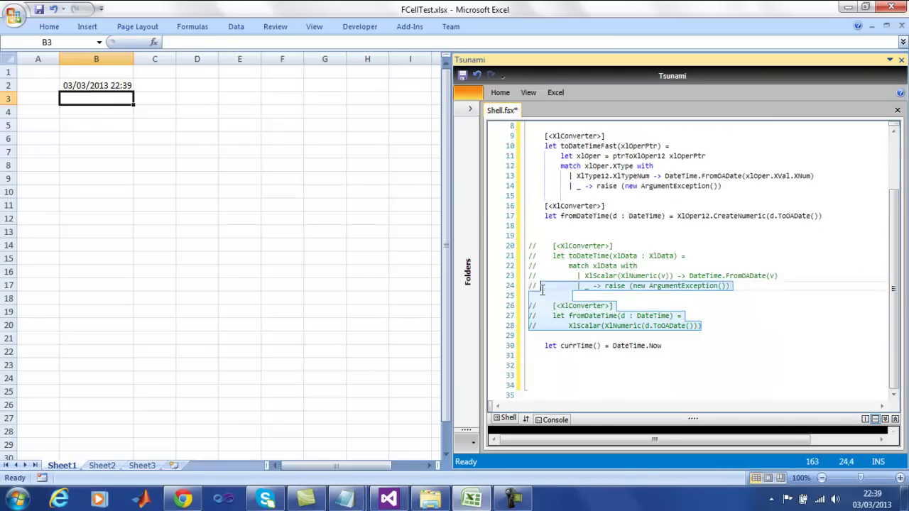
pyautogui.press('Delete')
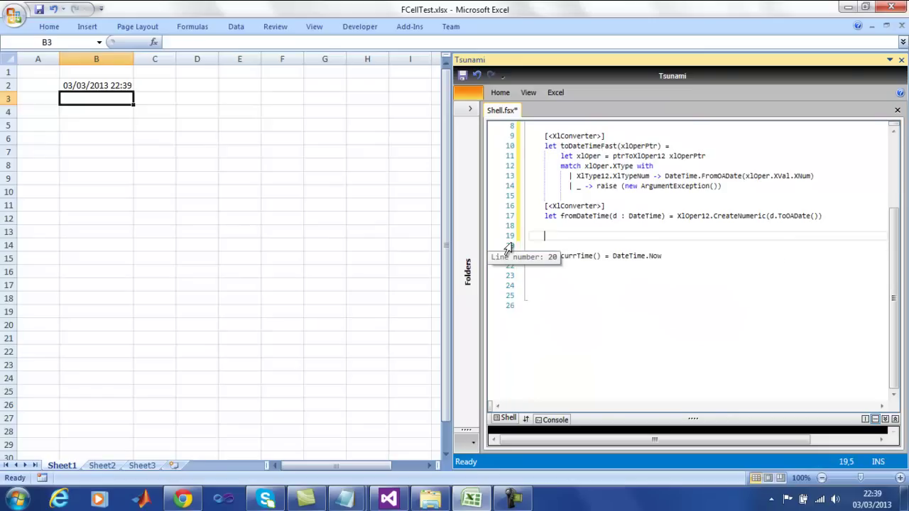
pyautogui.press('Delete')
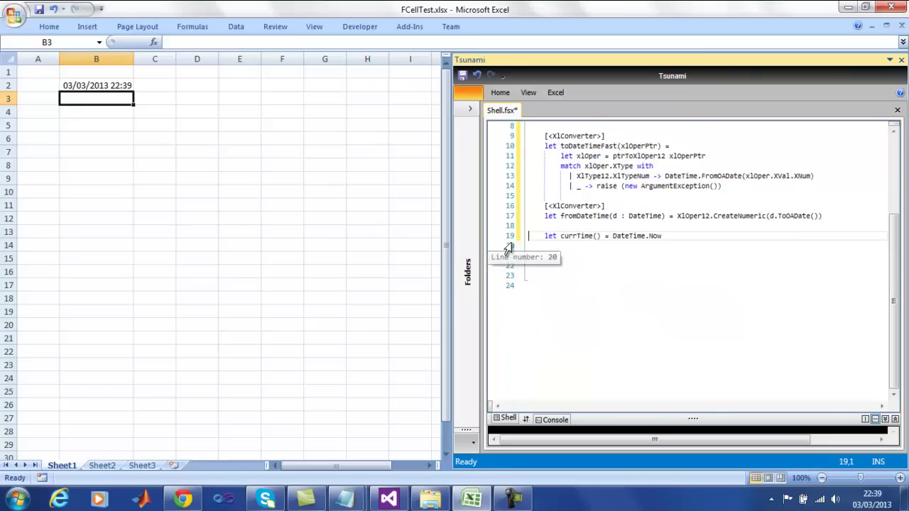
pyautogui.press('Home')
pyautogui.press('Delete')
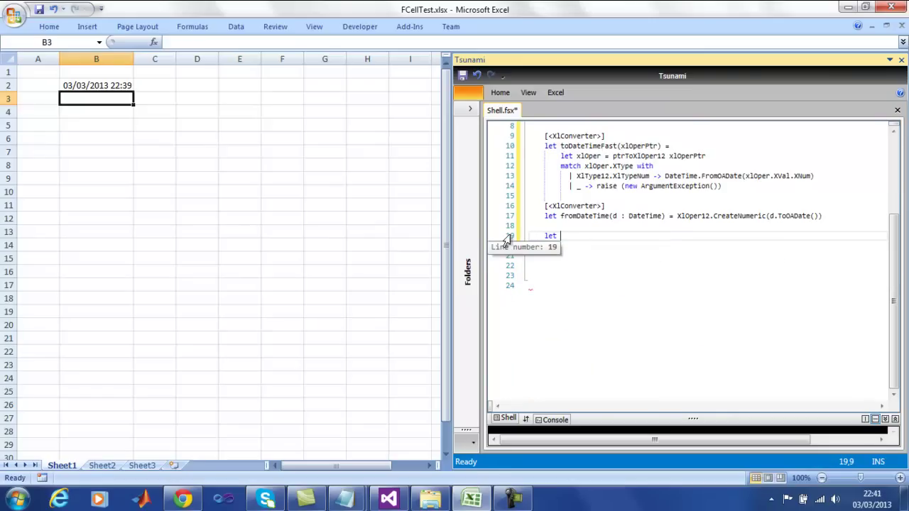
# Write getTimeAsync(x) as an async block: Async.Sleep(5000), then return DateTime.Now.AddDays(x)
pyautogui.write('getTimeAsync(x) = async{do! ')
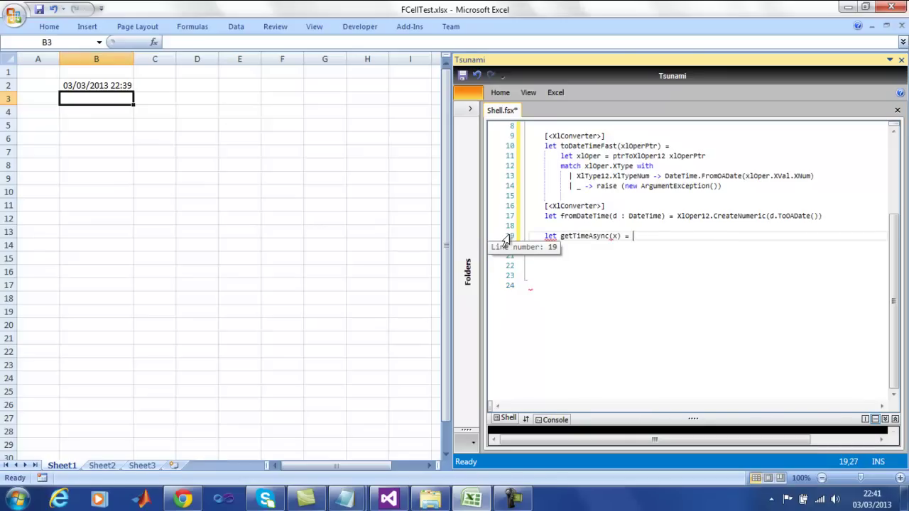
pyautogui.write('Async.Sleep(5000)')
pyautogui.press('Return')
pyautogui.write('return ')
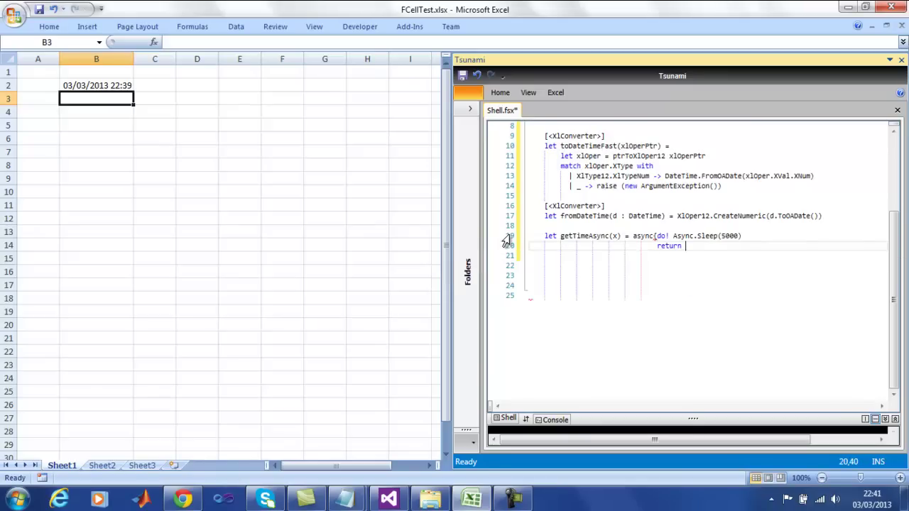
pyautogui.write('DateTime')
pyautogui.write('.Now.a')
pyautogui.press('Down')
pyautogui.write('(x)')
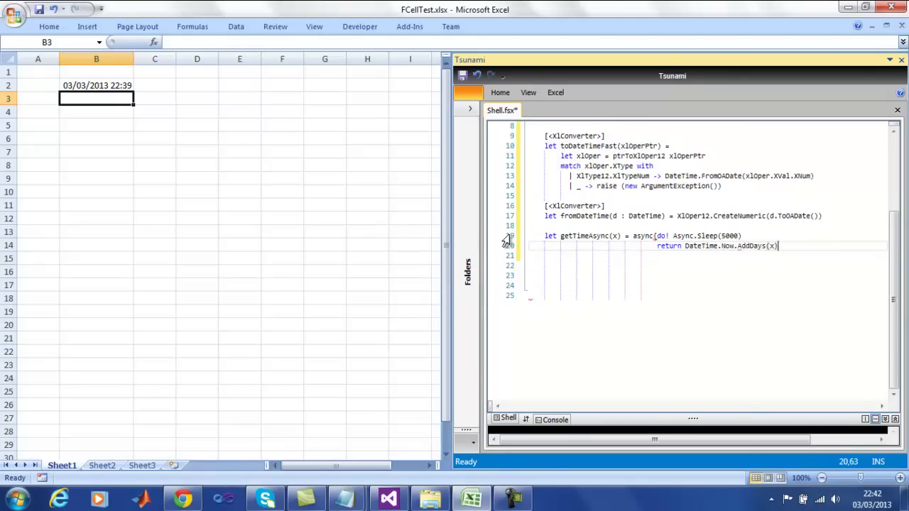
pyautogui.press('Return')
pyautogui.write('}')
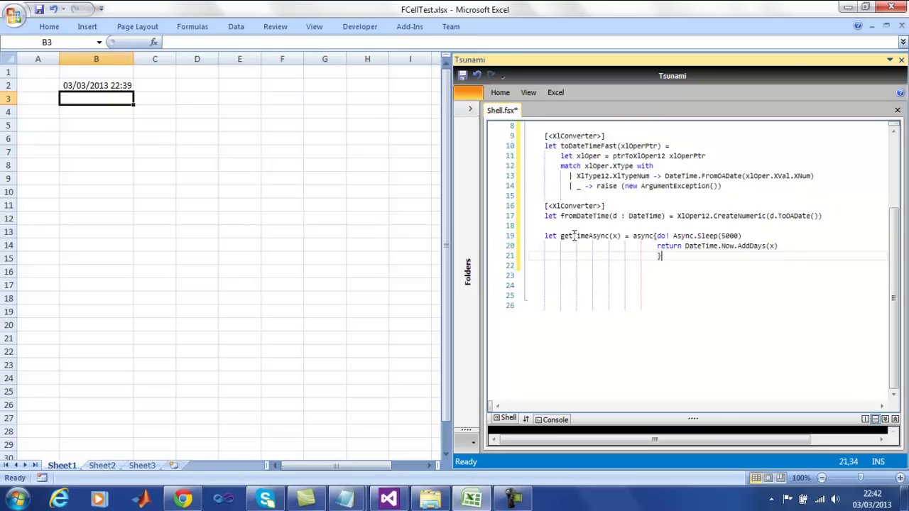
# Republish and change B2's formula to =getTimeAsync(2), resolving to 05/03/2013 22:42
pyautogui.click(558, 93)
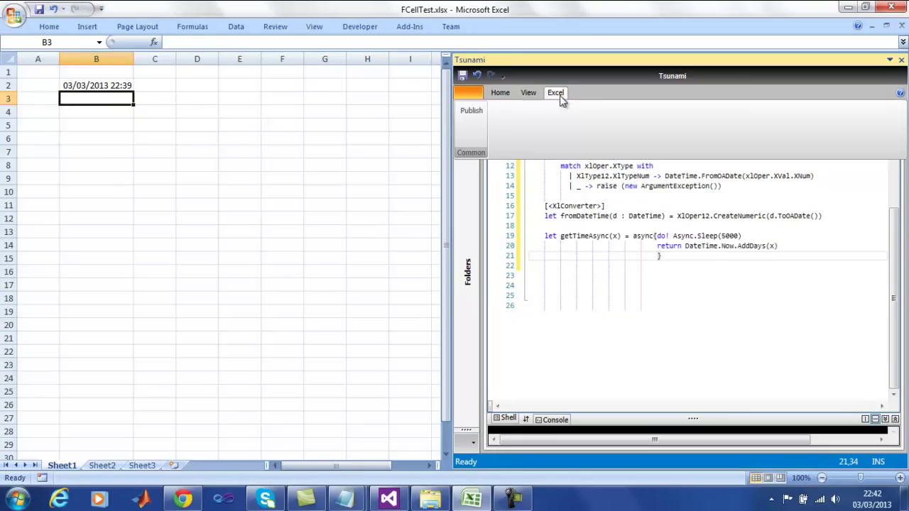
pyautogui.click(471, 118)
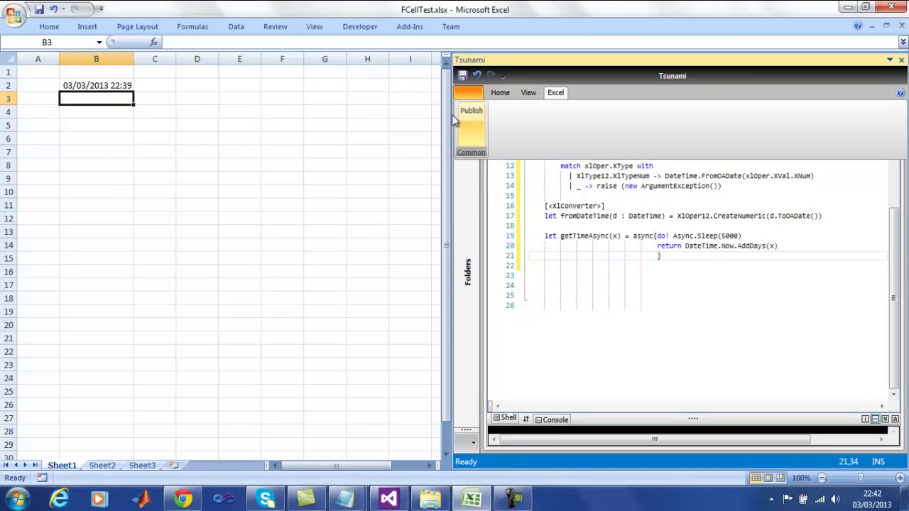
pyautogui.click(110, 85)
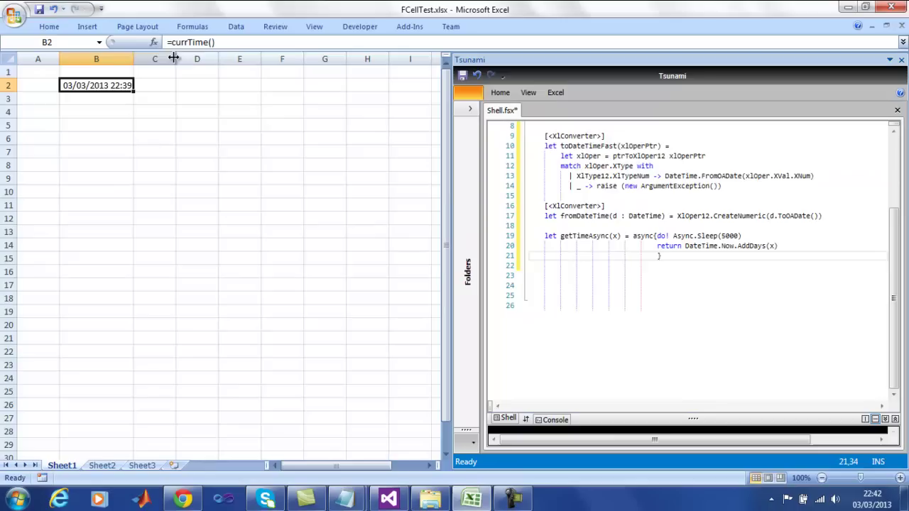
pyautogui.click(235, 42)
pyautogui.press('BackSpace')
pyautogui.press('BackSpace')
pyautogui.press('BackSpace')
pyautogui.press('BackSpace')
pyautogui.press('BackSpace')
pyautogui.press('BackSpace')
pyautogui.press('BackSpace')
pyautogui.press('BackSpace')
pyautogui.write('get')
pyautogui.press('Down')
pyautogui.press('Tab')
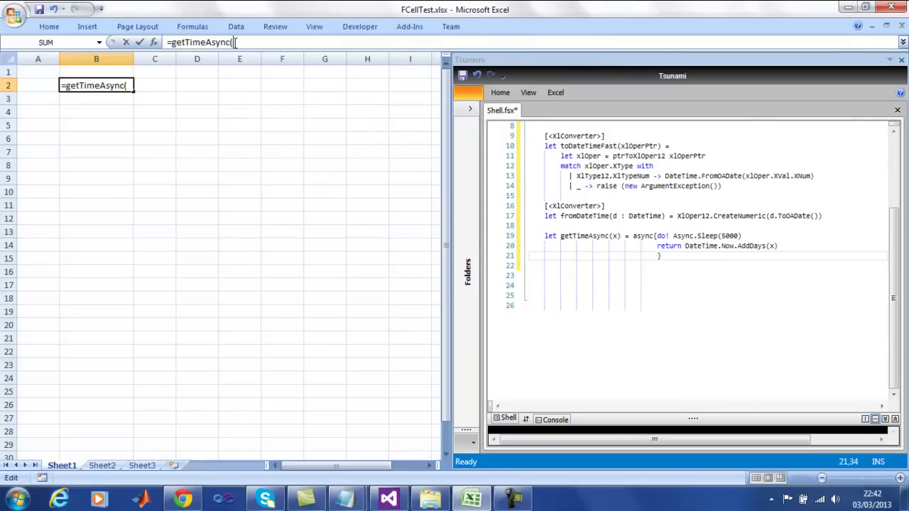
pyautogui.write('2)')
pyautogui.press('Return')
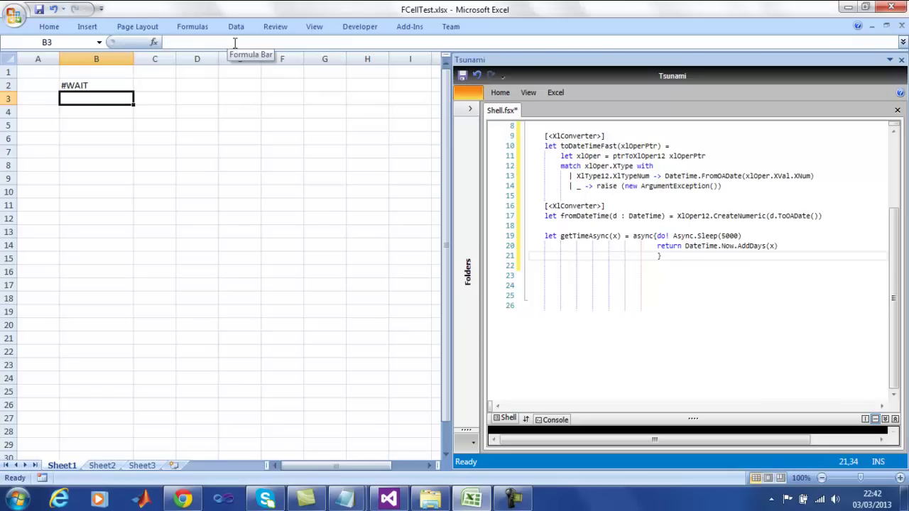
# Enter a test formula =22 in C3, then clear C3's contents
pyautogui.click(161, 98)
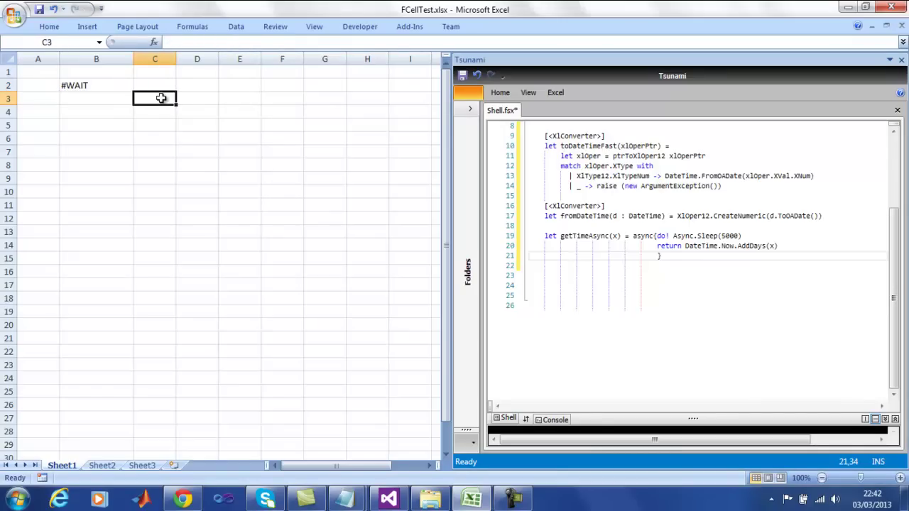
pyautogui.write('=222')
pyautogui.press('Return')
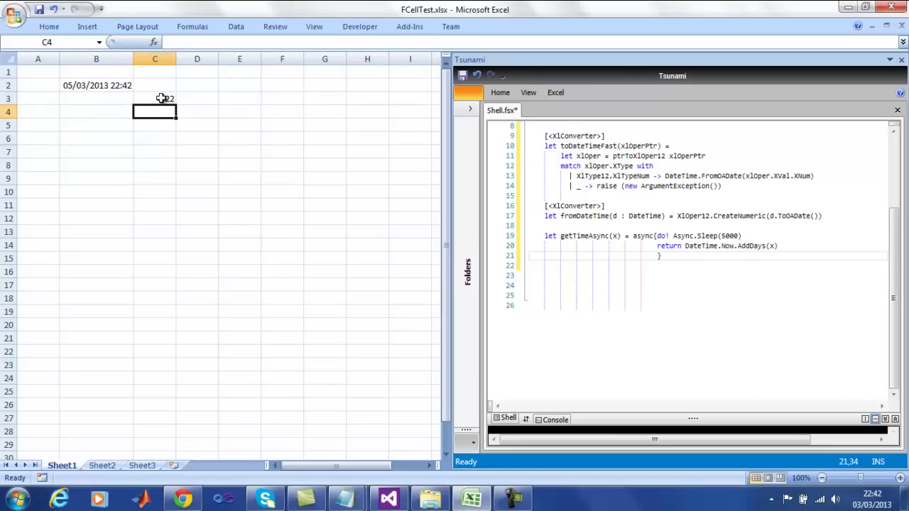
pyautogui.doubleClick(161, 98)
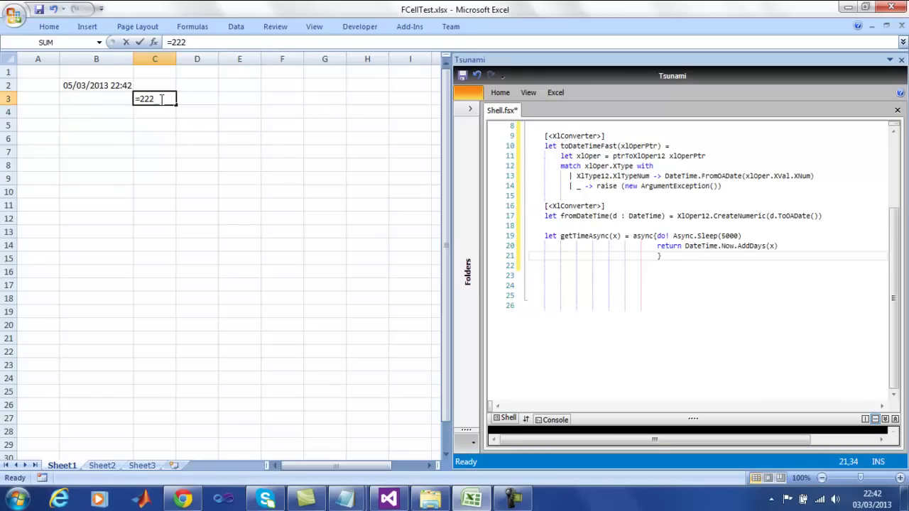
pyautogui.click(156, 114)
pyautogui.rightClick(157, 100)
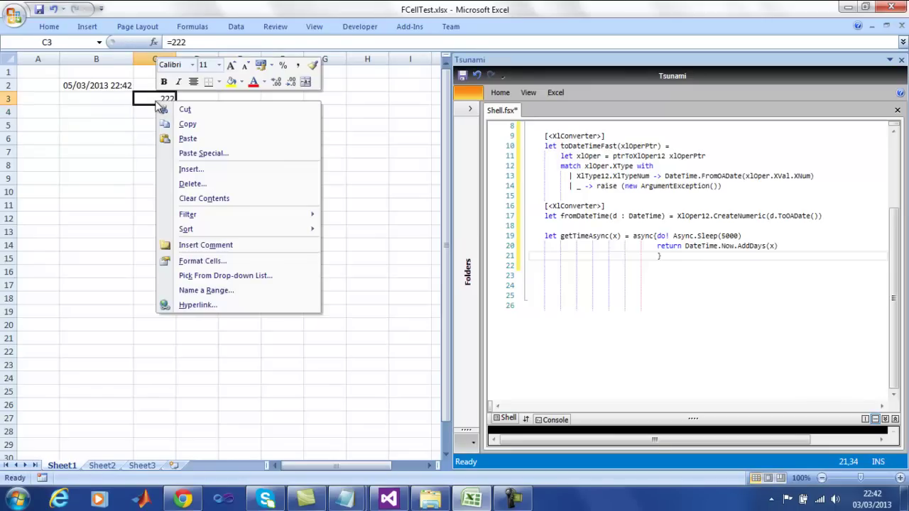
pyautogui.click(208, 199)
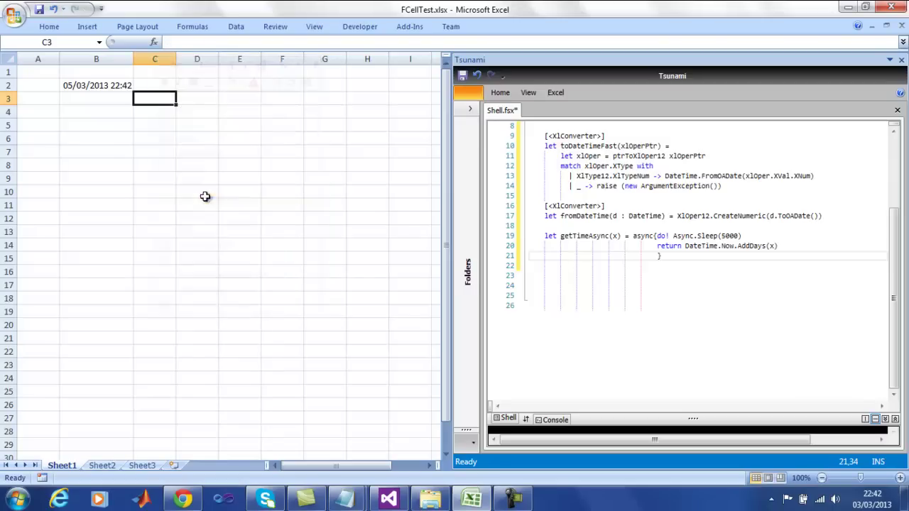
pyautogui.click(85, 108)
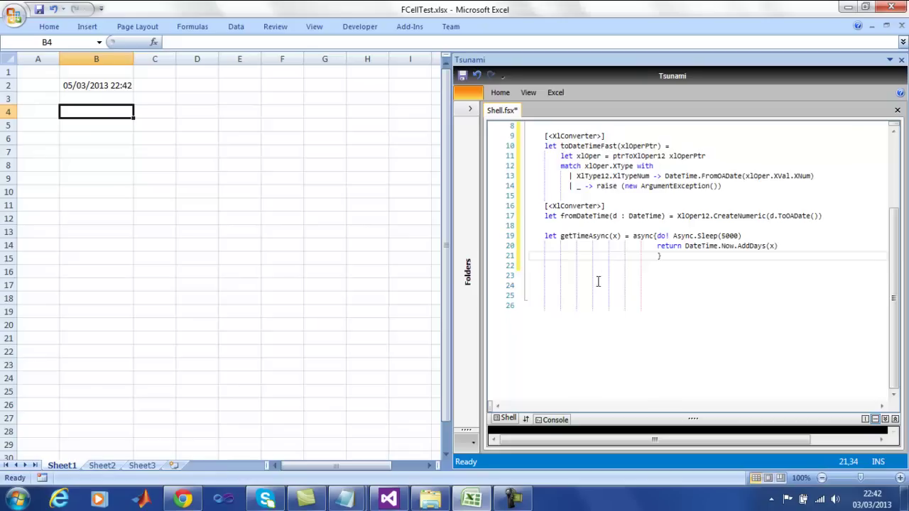
# Delete the getTimeAsync code block from the script
pyautogui.moveTo(660, 257); pyautogui.dragTo(502, 244)
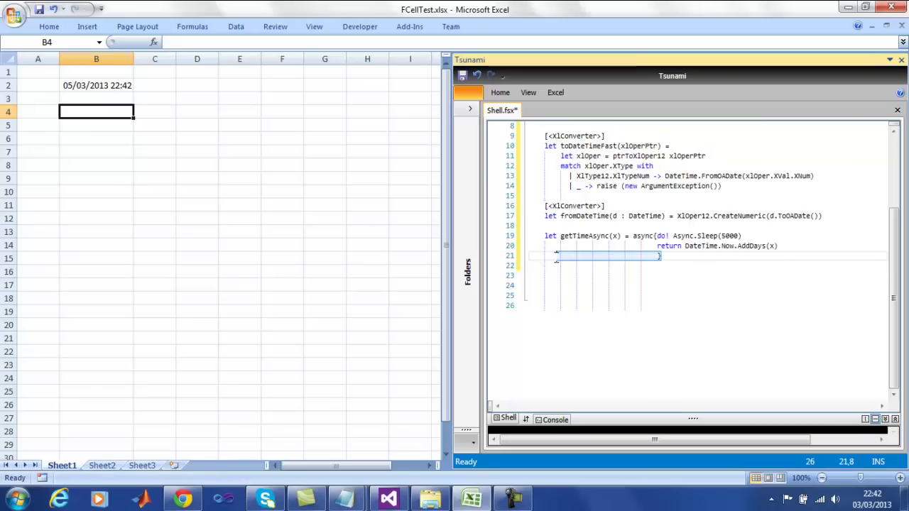
pyautogui.press('BackSpace')
pyautogui.press('BackSpace')
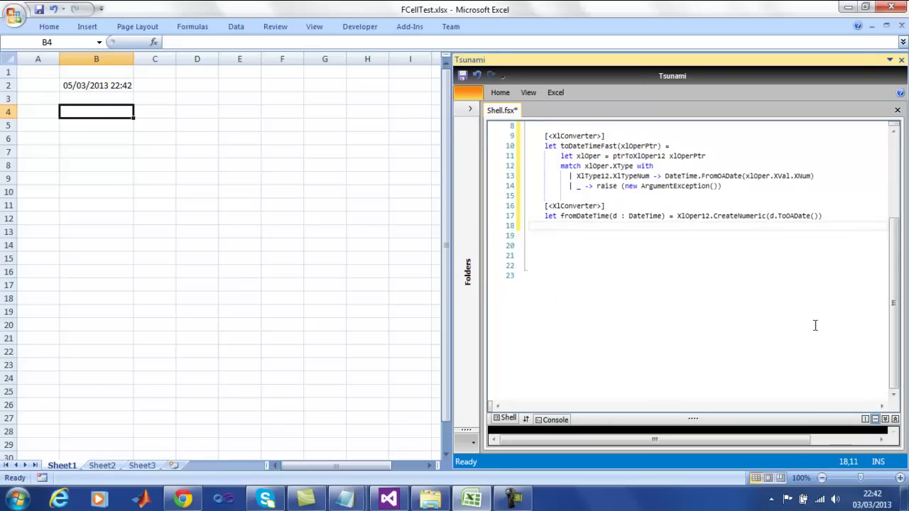
pyautogui.scroll(2, 896, 316)
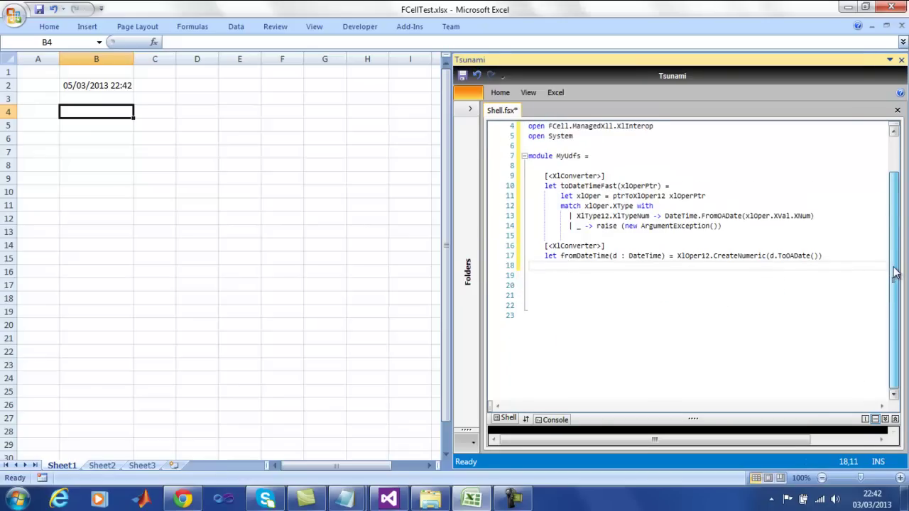
pyautogui.click(676, 275)
# Clear the getTimeAsync date from cell B2
pyautogui.click(100, 85)
pyautogui.rightClick(99, 85)
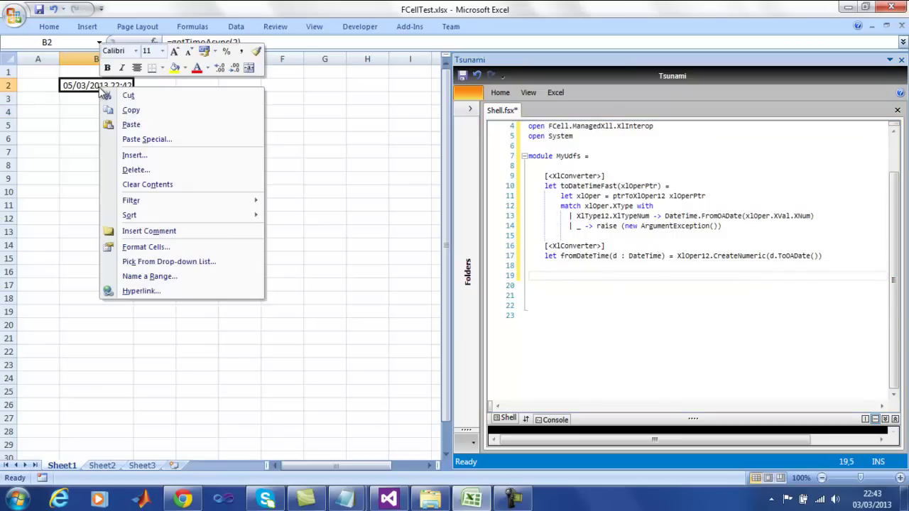
pyautogui.click(162, 182)
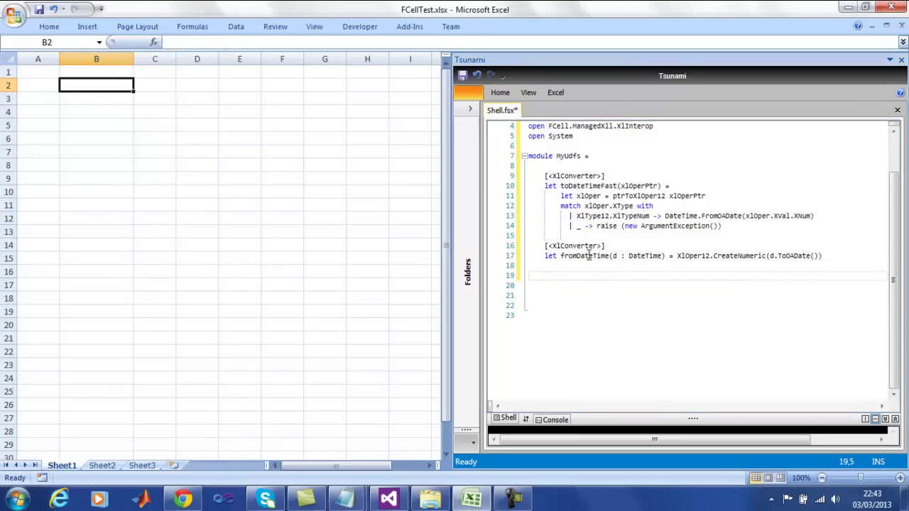
pyautogui.click(564, 275)
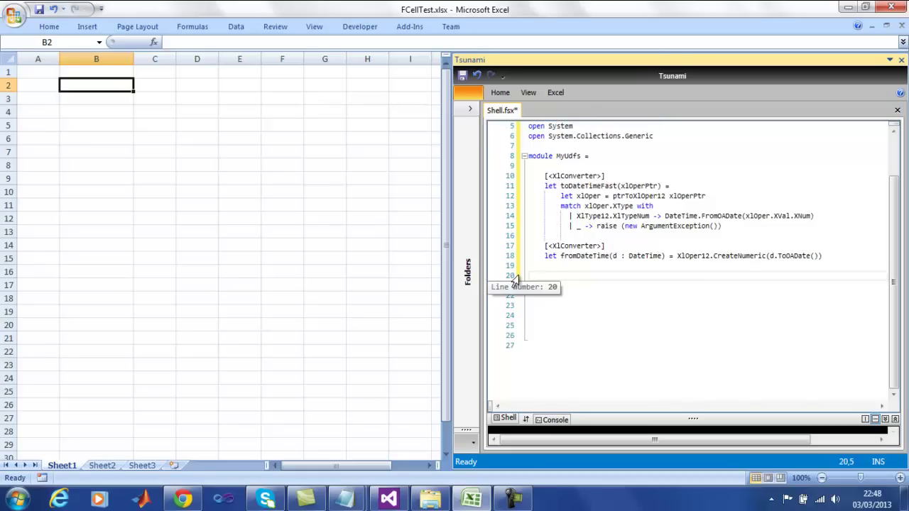
# Define type MyType(x : float) with a _x binding and X and Mul(y) members
pyautogui.write('type MyType')
pyautogui.write('(x : float) =')
pyautogui.press('Return')
pyautogui.write('let _x')
pyautogui.press('Return')
pyautogui.press('Return')
pyautogui.write('member this.X = _')
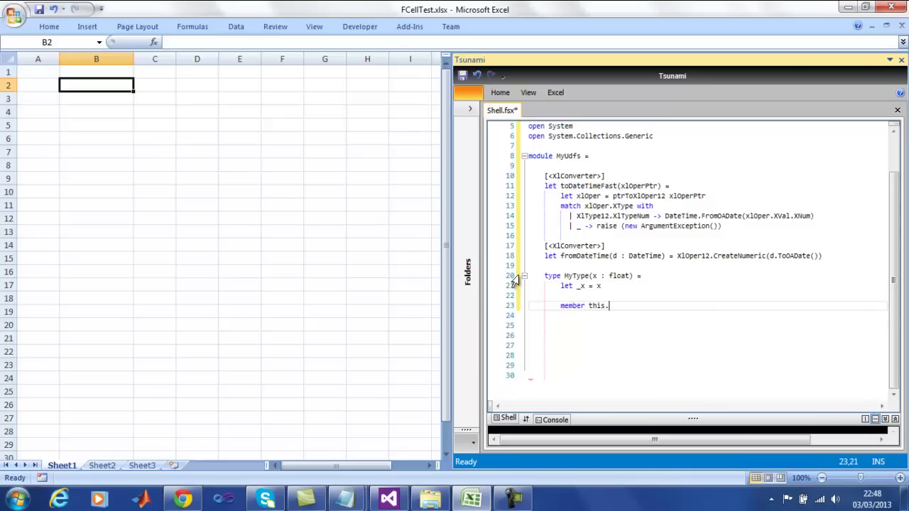
pyautogui.write('x')
pyautogui.press('Return')
pyautogui.write('member ')
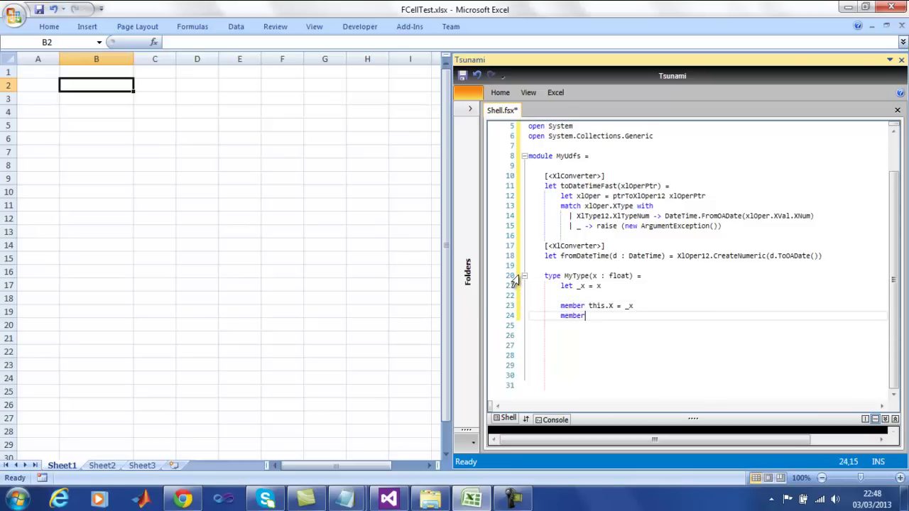
pyautogui.write('this.Mul(y) = y * _x')
pyautogui.press('Return')
# Add an [<XlConverter>] static member FromMyType(x : MyType) declaration
pyautogui.press('Return')
pyautogui.write('[<Xlconverter>')
pyautogui.press('Return')
pyautogui.write('static member ')
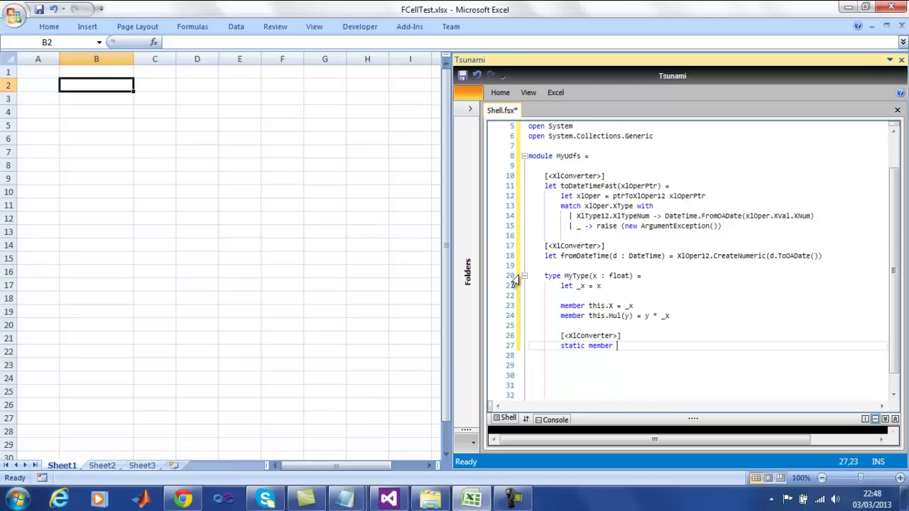
pyautogui.write('From')
pyautogui.press('BackSpace')
pyautogui.write('Type')
pyautogui.press('BackSpace')
pyautogui.press('BackSpace')
pyautogui.press('BackSpace')
pyautogui.write('Type(x : MyType) =')
pyautogui.press('Return')
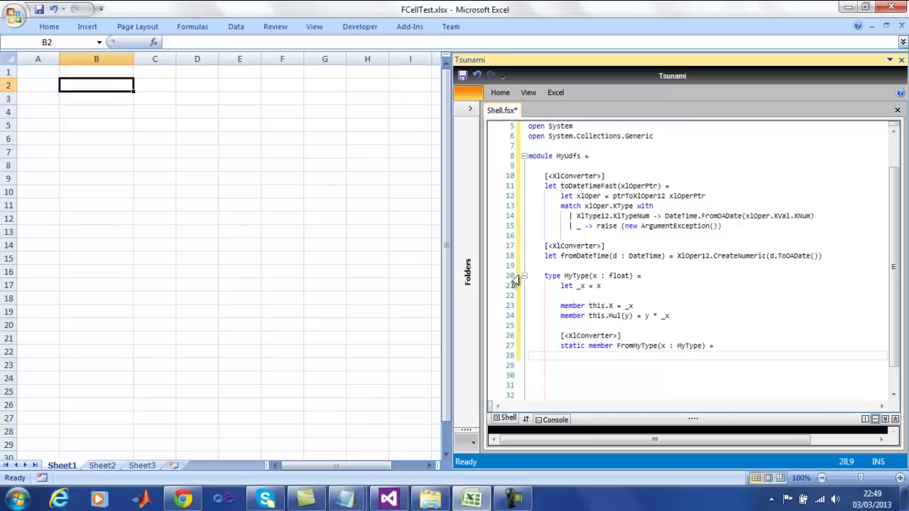
# Add static let _repo = new Dictionary<string, MyType>() under let _x
pyautogui.click(627, 285)
pyautogui.press('Return')
pyautogui.write('static let _repo = new Di')
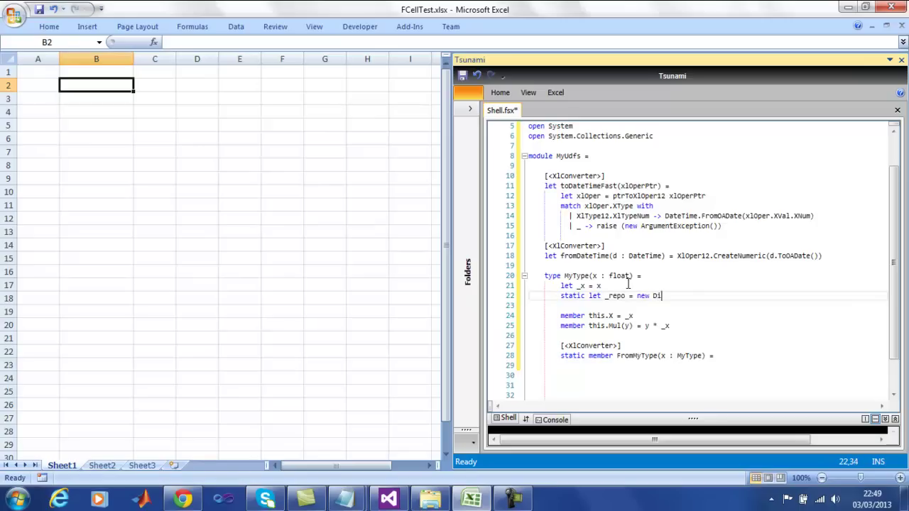
pyautogui.write('ctionary')
pyautogui.press('BackSpace')
pyautogui.write('str')
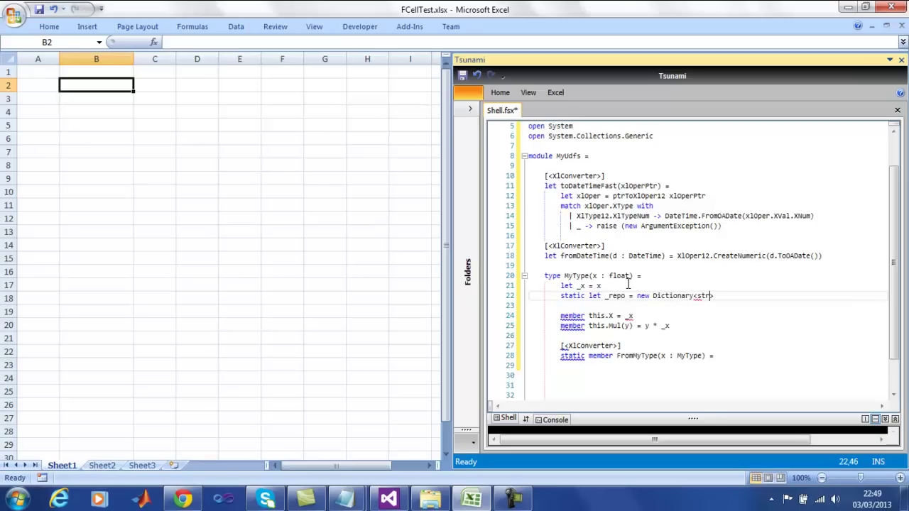
pyautogui.write('ing, MyType>()')
# In FromMyType, take _repo.Count and format identifier "MyType: X={0};#{1}" from x.X
pyautogui.click(593, 366)
pyautogui.write('let r = _repo.Co')
pyautogui.press('Return')
pyautogui.press('Return')
pyautogui.write('entifier = String.for')
pyautogui.press('Return')
pyautogui.write('("MyType: X={0};#{')
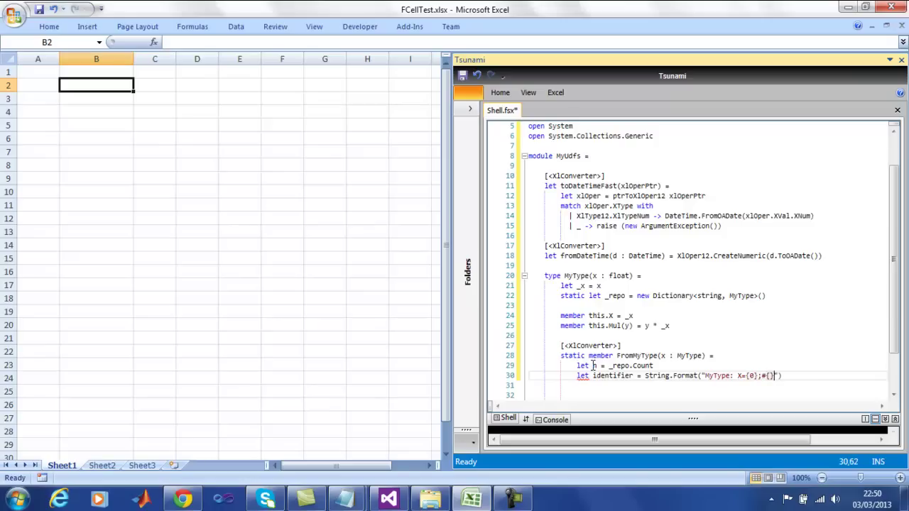
pyautogui.write('1}", x.')
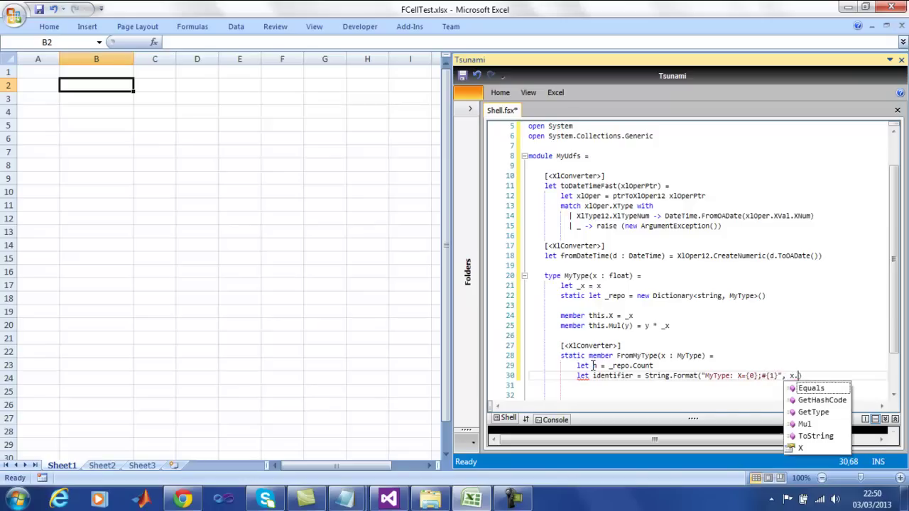
pyautogui.write('X, n')
pyautogui.press('Return')
# Store x in _repo under the identifier and return XlScalar(XlString(identifier))
pyautogui.write('_repo.Add(identifier, x)')
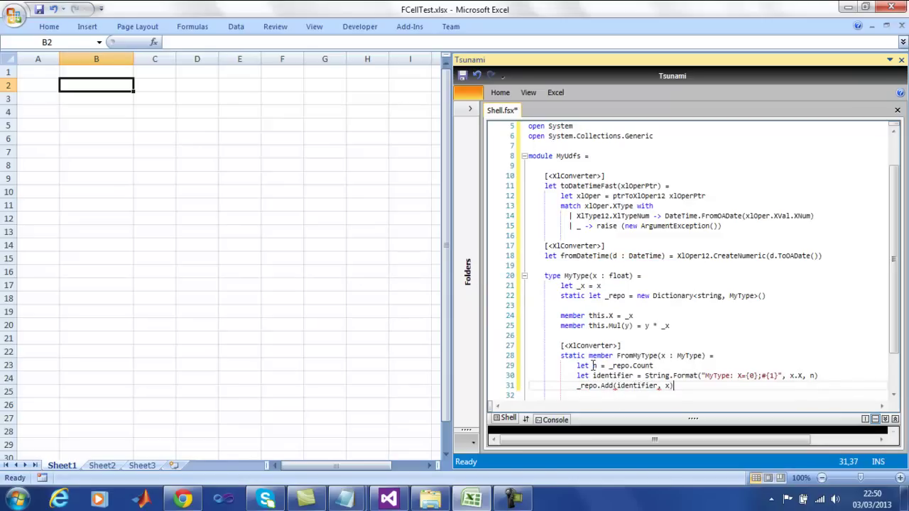
pyautogui.press('Return')
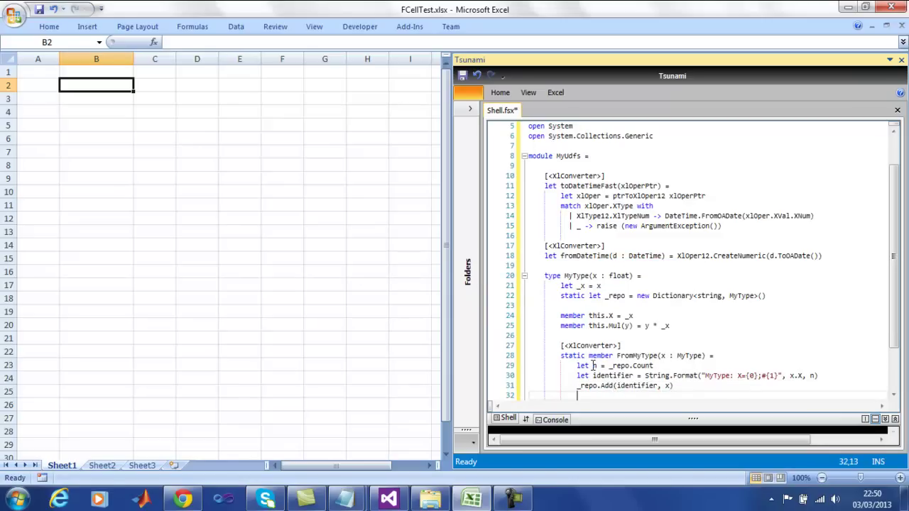
pyautogui.write('XlScalar(XlString(identifier))')
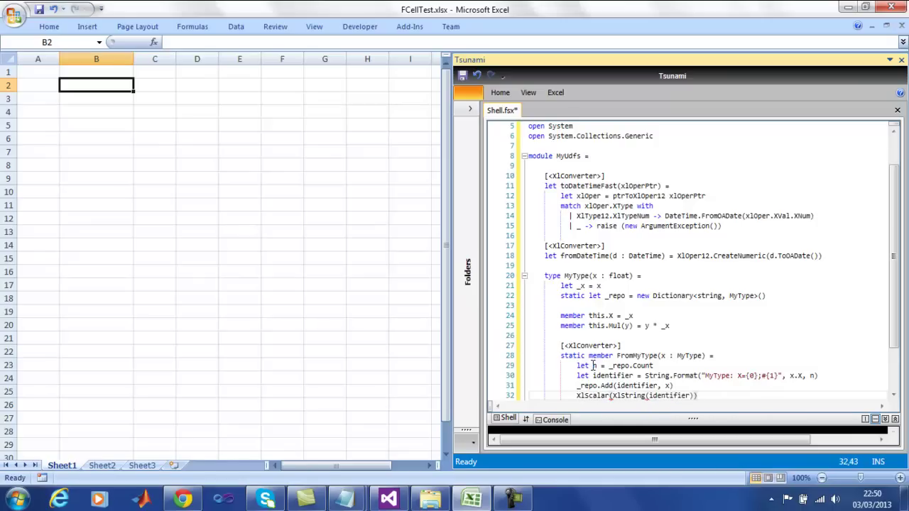
pyautogui.press('Return')
pyautogui.scroll(-2, 863, 316)
# Add an [<XlConverter>] static member ToMyType(xlData : XlData) that matches on xlData
pyautogui.press('Return')
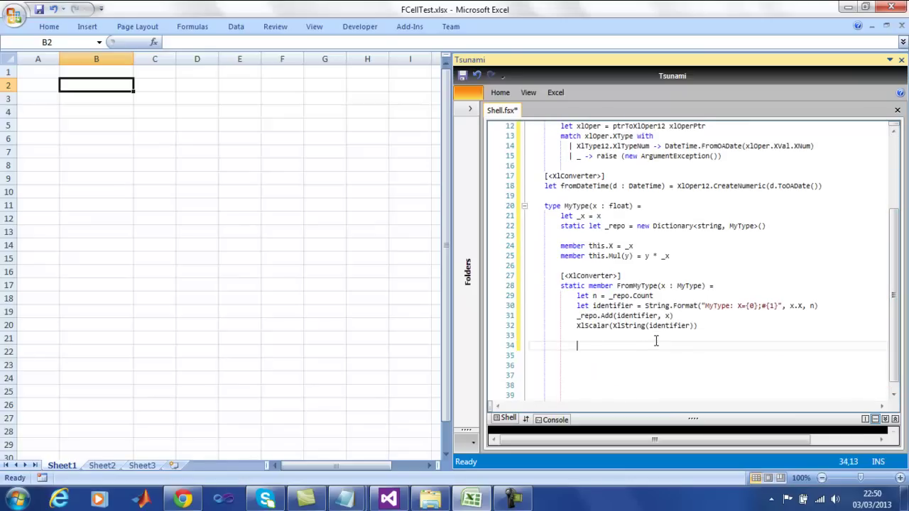
pyautogui.write('[<>')
pyautogui.write('XlConverter>]')
pyautogui.press('Return')
pyautogui.write('static member ToMyType(')
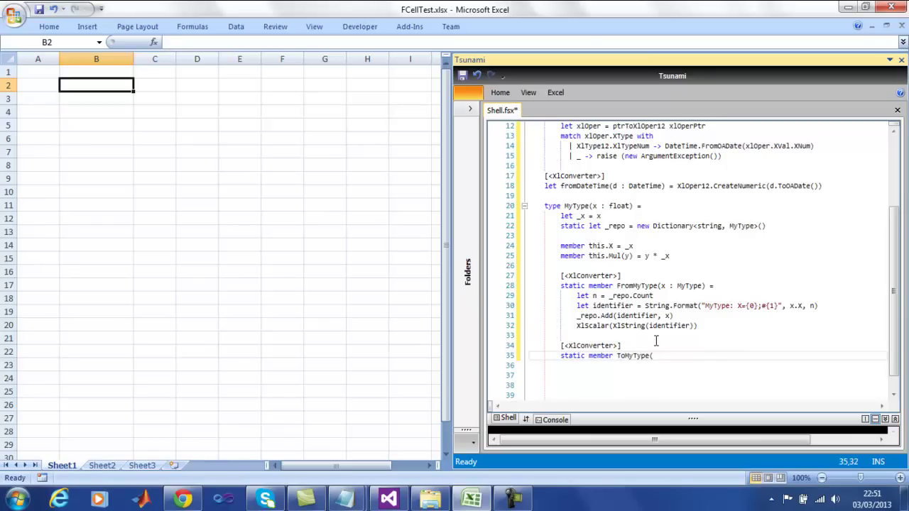
pyautogui.write('xlData : XlData) =')
pyautogui.press('Return')
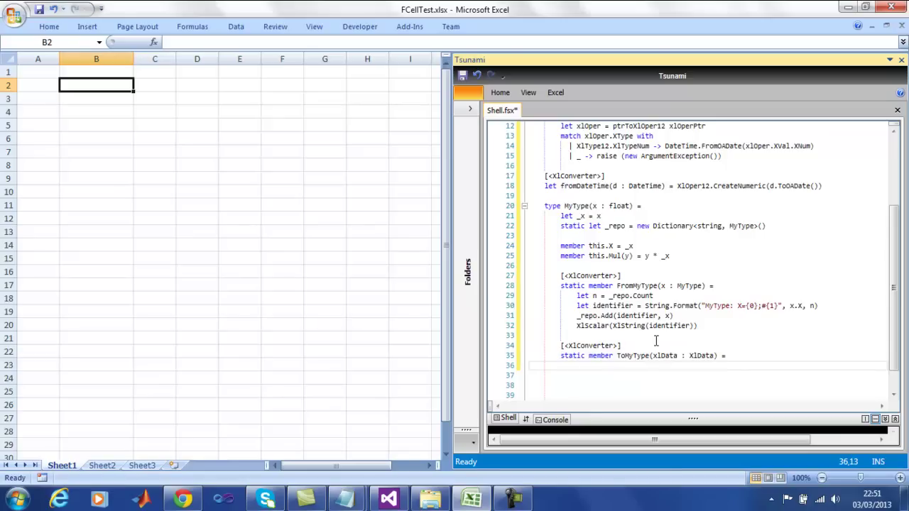
pyautogui.write('match xlData with')
pyautogui.press('Return')
pyautogui.press('Tab')
# Map XlScalar(XlString(s)) to _repo.[s] and raise ArgumentException for any other input
pyautogui.write('| XlScalar')
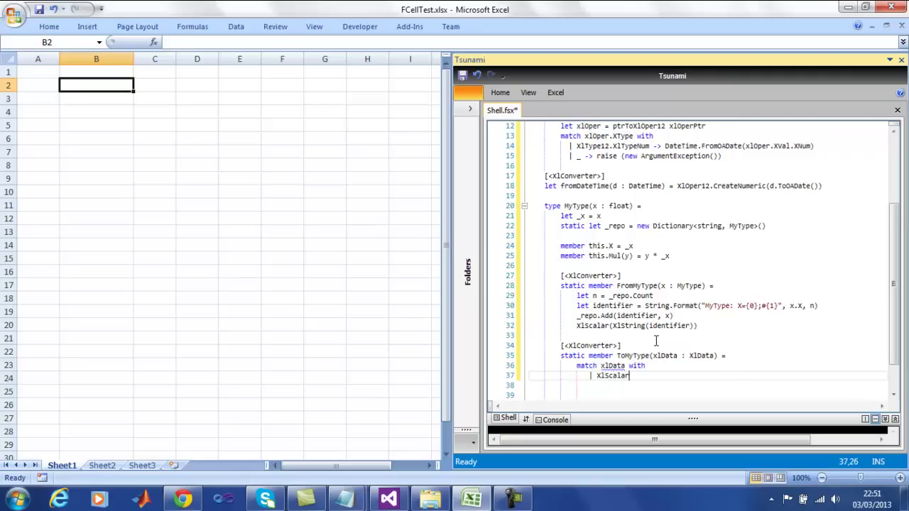
pyautogui.write('(XlString')
pyautogui.press('BackSpace')
pyautogui.press('BackSpace')
pyautogui.press('BackSpace')
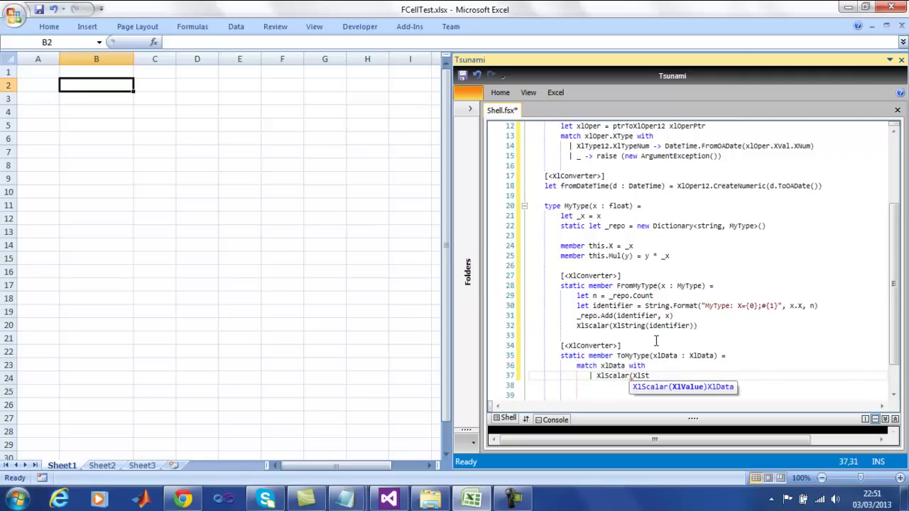
pyautogui.write('rin(')
pyautogui.write('s)) -> ')
pyautogui.write('> ')
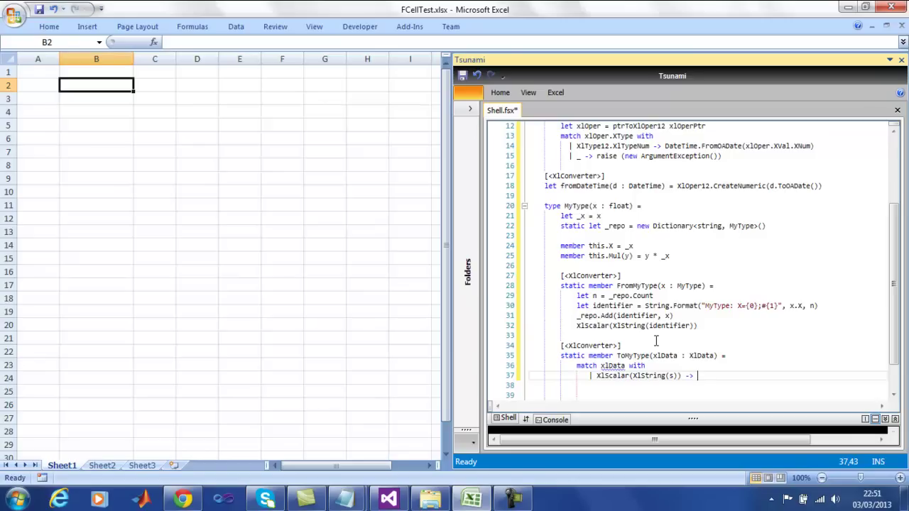
pyautogui.write('repo.[s')
pyautogui.press('Return')
pyautogui.write('| _')
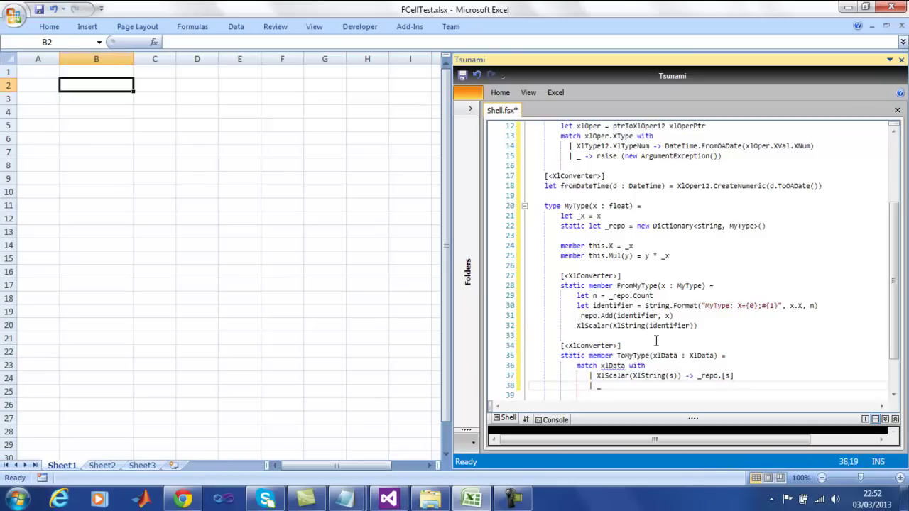
pyautogui.write(' ->')
pyautogui.moveTo(596, 155); pyautogui.dragTo(725, 155)
pyautogui.hotkey('ctrl', 'c')
pyautogui.click(618, 387)
pyautogui.hotkey('ctrl', 'v')
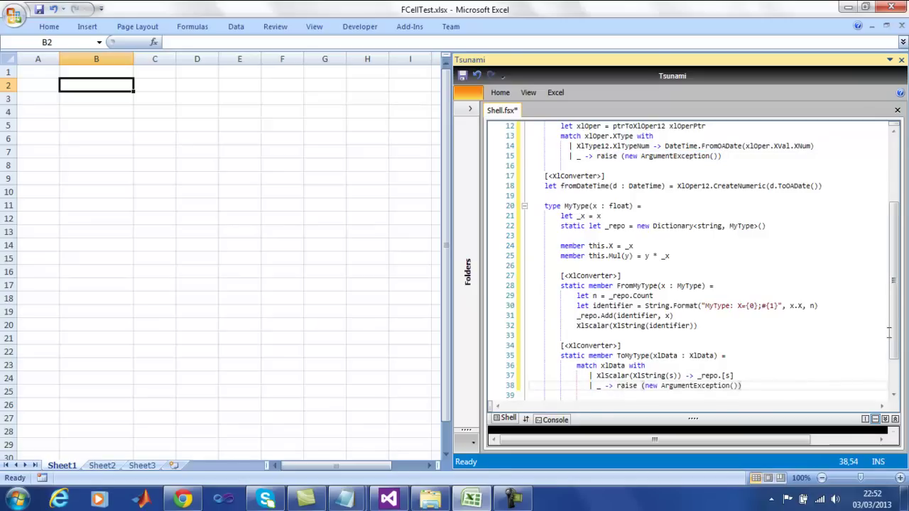
# Publish the updated MyType script to Excel from the Tsunami ribbon
pyautogui.moveTo(897, 324); pyautogui.dragTo(898, 248)
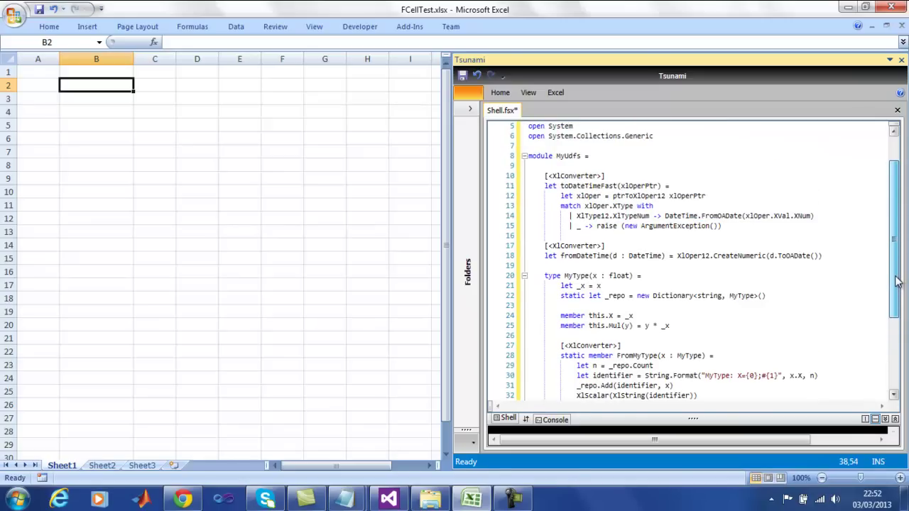
pyautogui.click(555, 93)
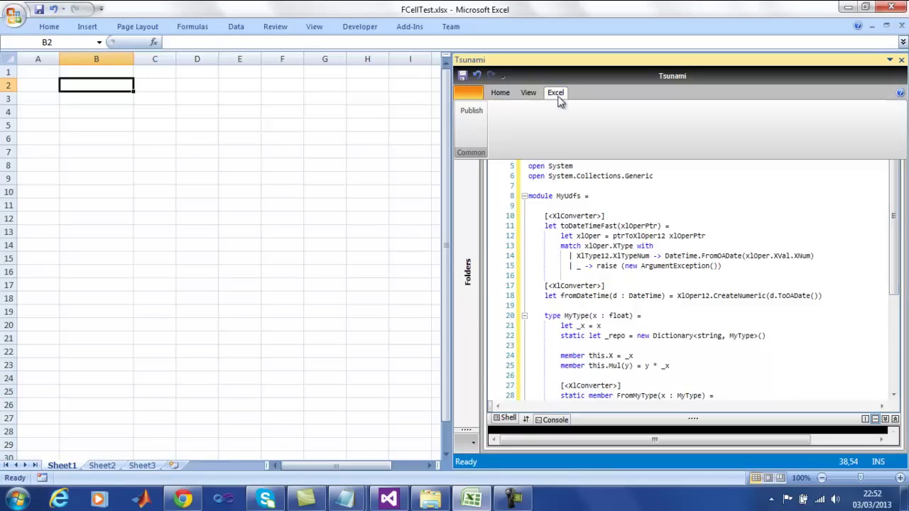
pyautogui.click(473, 120)
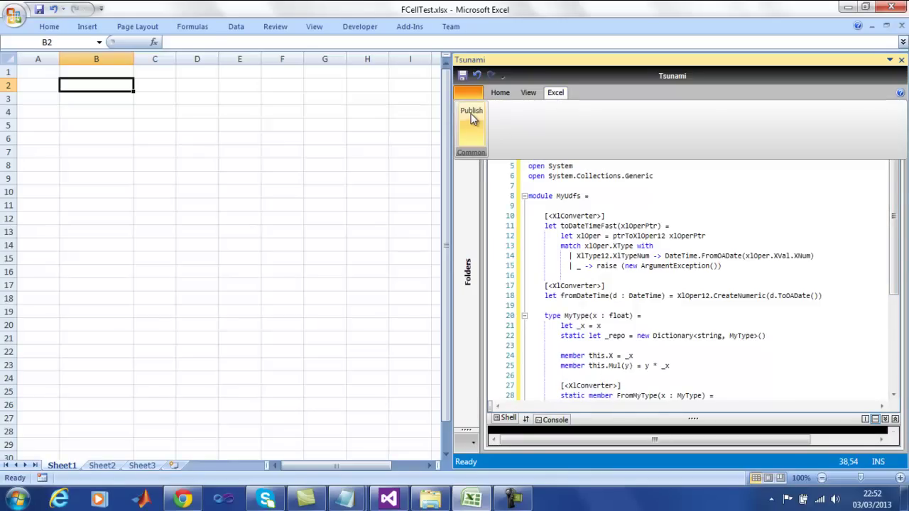
# Enter the label x in A3 and the value 2 in B3
pyautogui.click(32, 101)
pyautogui.write('x')
pyautogui.press('Return')
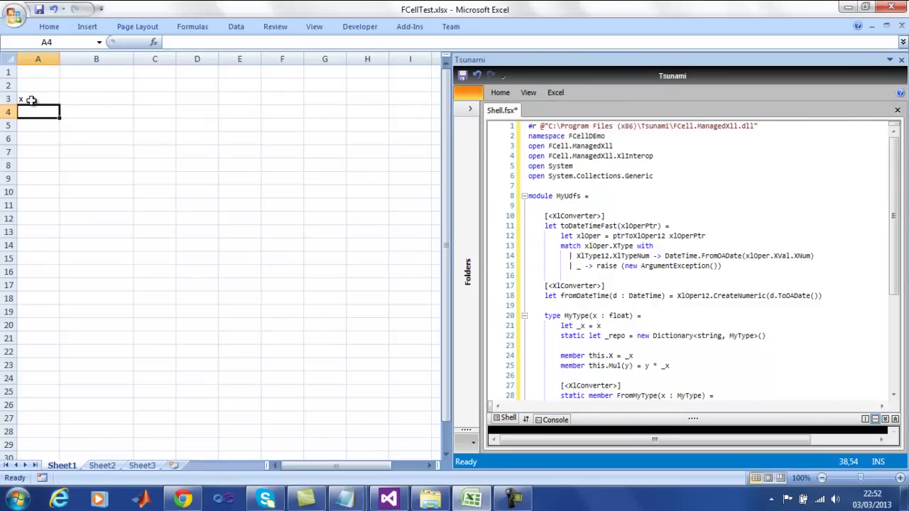
pyautogui.press('Up')
pyautogui.press('Right')
pyautogui.write('2')
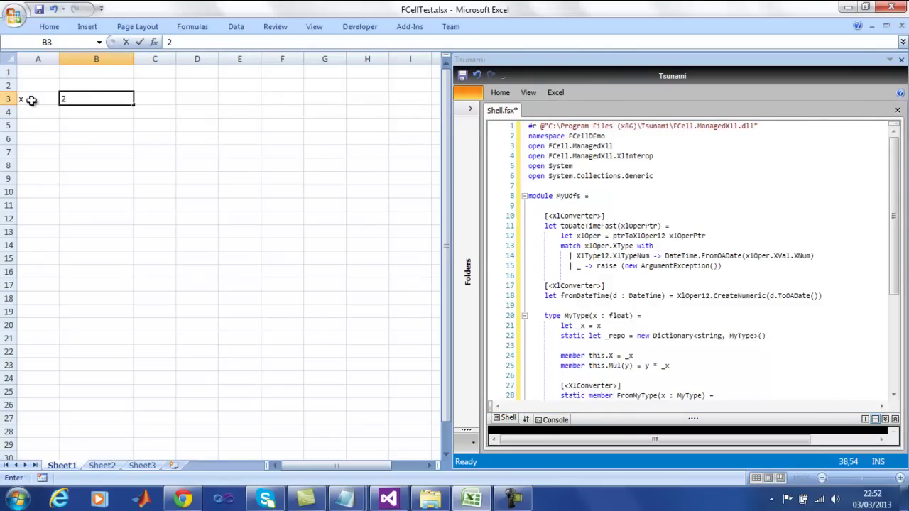
pyautogui.press('Return')
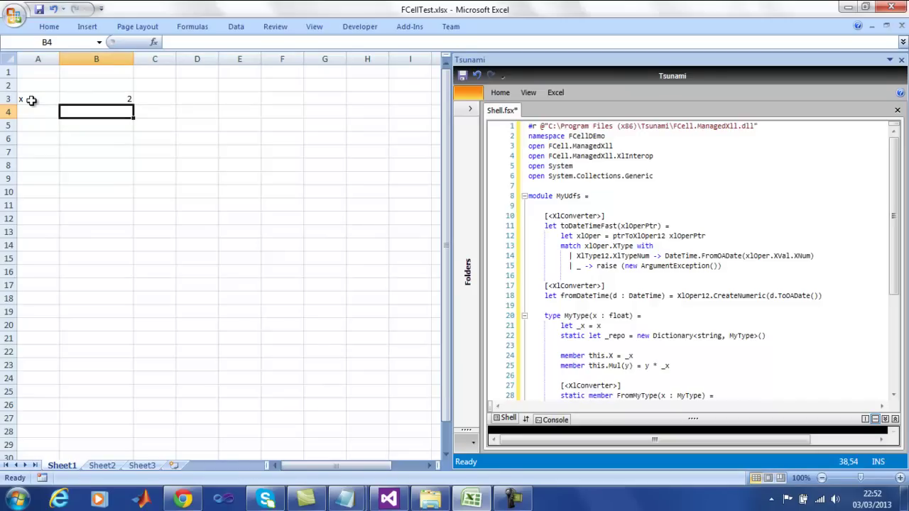
# Enter =MyType.New(B3) in B4 to create the first MyType object
pyautogui.write('=')
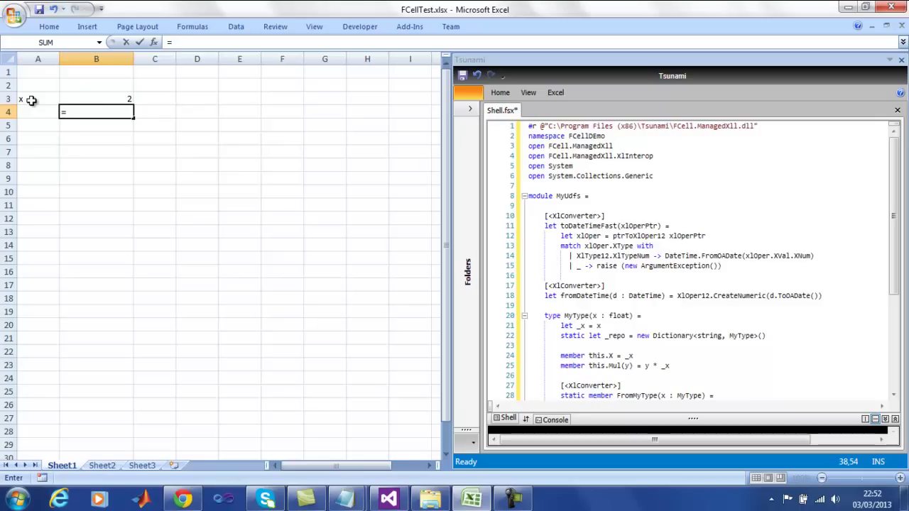
pyautogui.write('my')
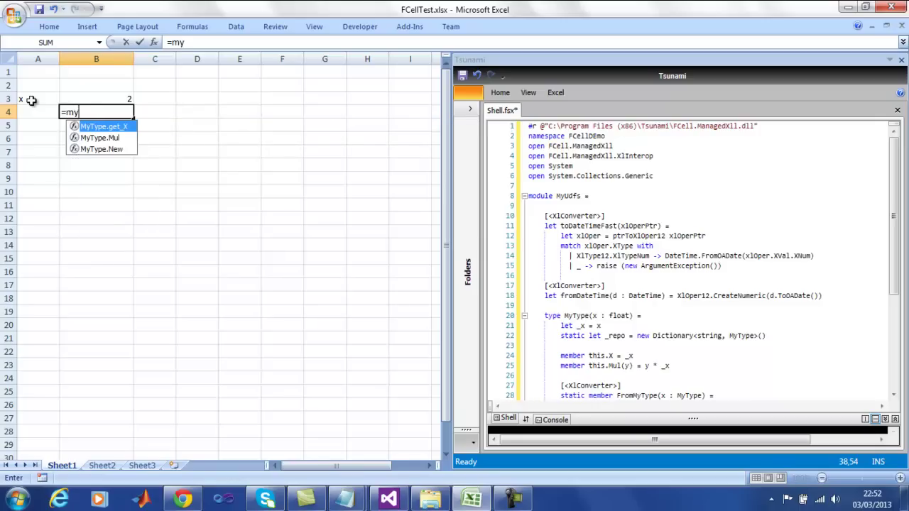
pyautogui.press('Down')
pyautogui.press('Down')
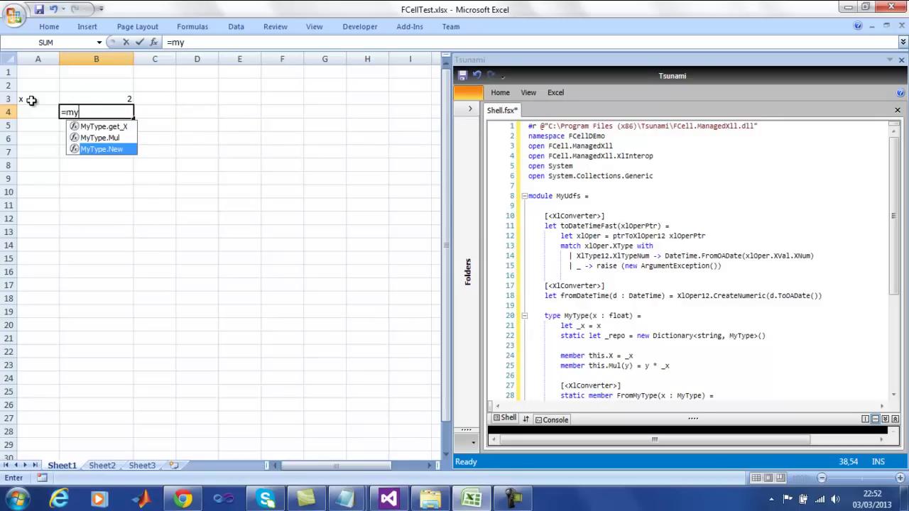
pyautogui.press('Tab')
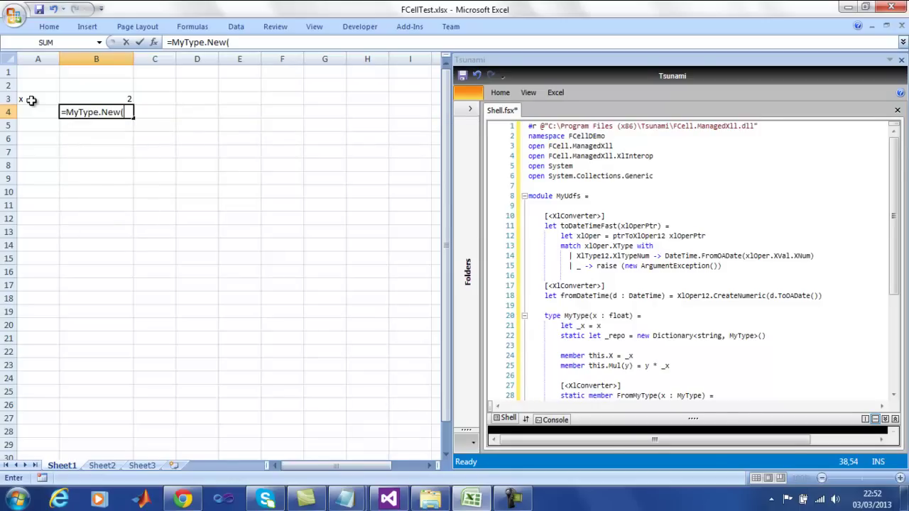
pyautogui.click(88, 96)
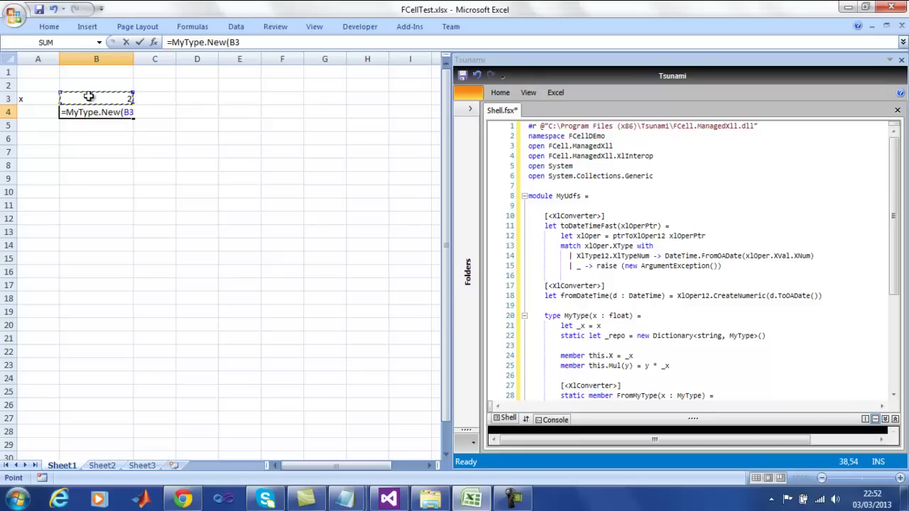
pyautogui.write(')')
pyautogui.press('Return')
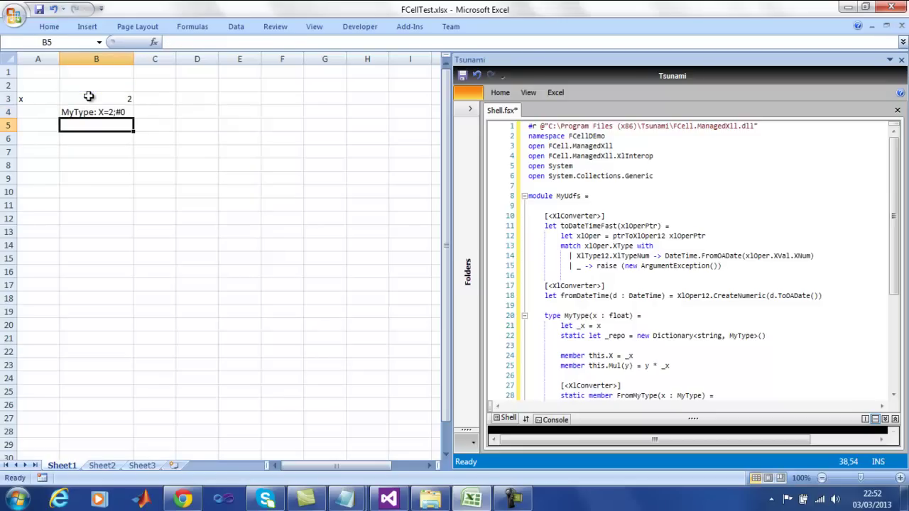
# Put 3 in C3, fill B4's formula into C4, and widen column C
pyautogui.click(151, 98)
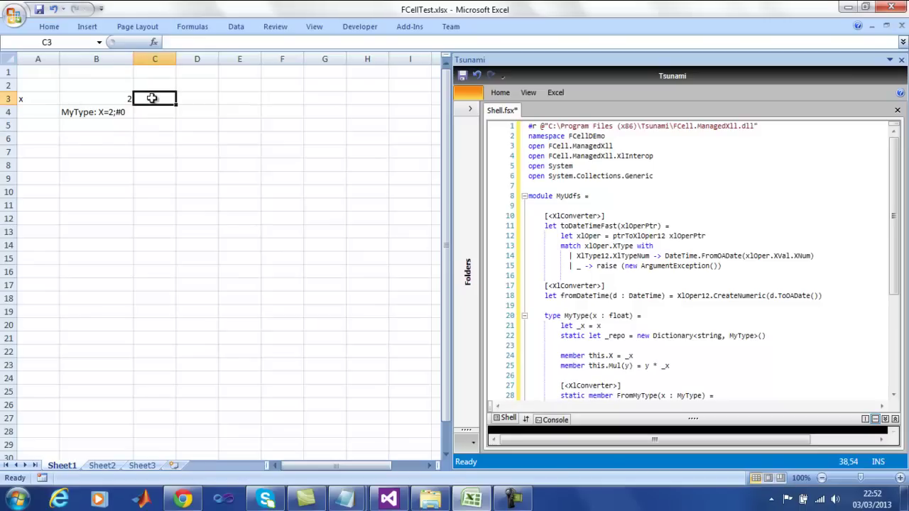
pyautogui.write('3')
pyautogui.press('Return')
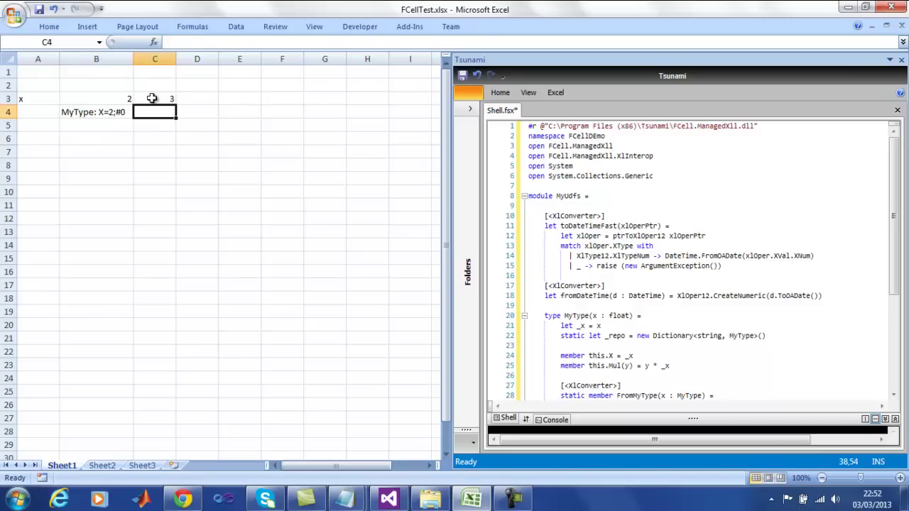
pyautogui.click(116, 110)
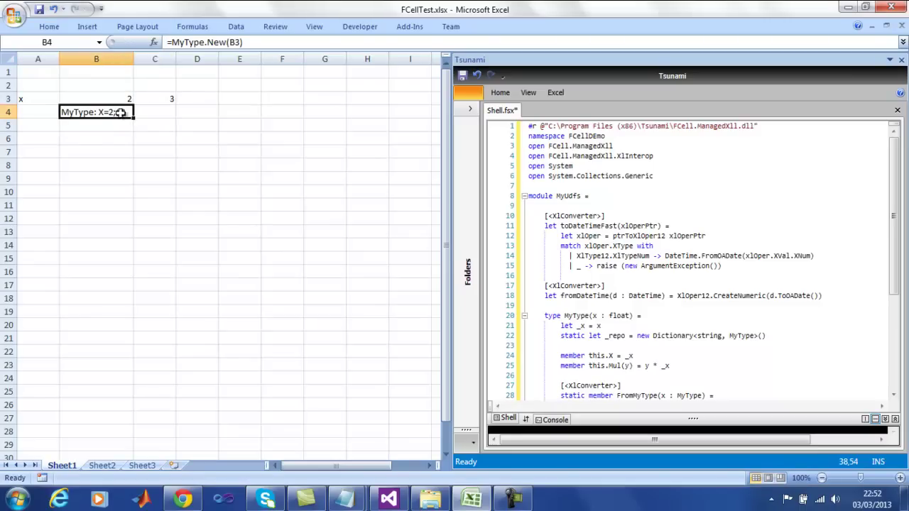
pyautogui.moveTo(133, 120); pyautogui.dragTo(173, 119)
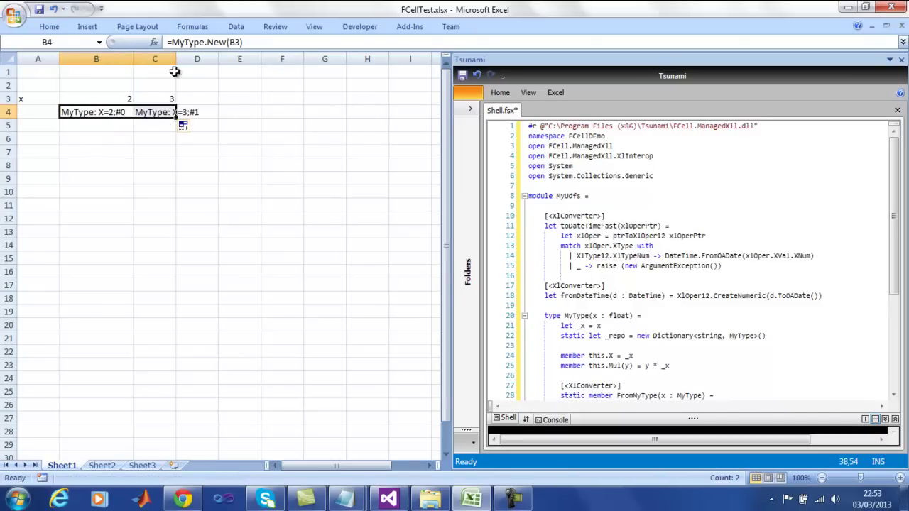
pyautogui.moveTo(176, 56); pyautogui.dragTo(205, 57)
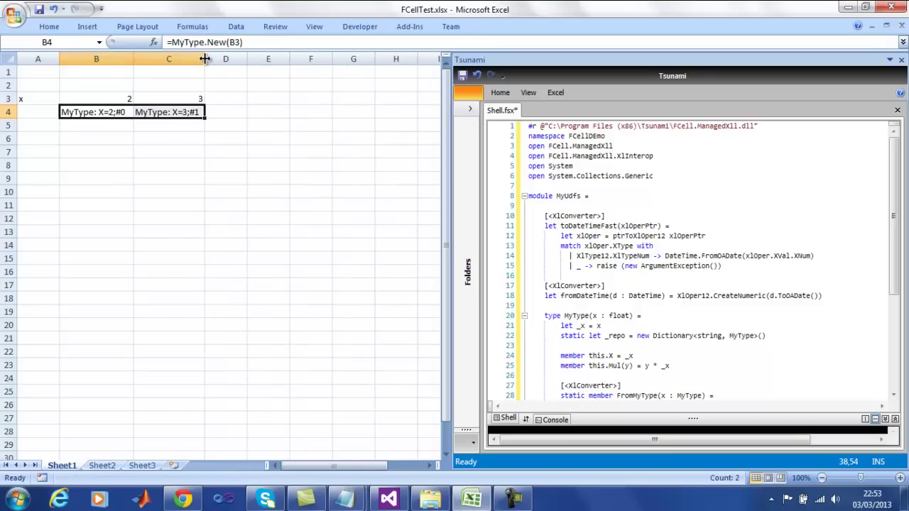
pyautogui.click(110, 151)
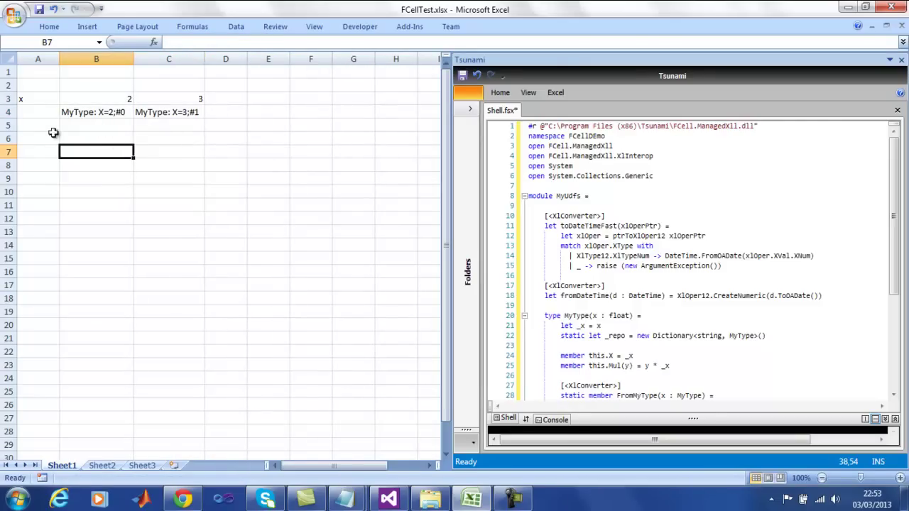
# Label A5 'X' and enter =MyType.get_X(B4) in B5, showing 2
pyautogui.click(28, 128)
pyautogui.write('X')
pyautogui.click(79, 123)
pyautogui.write('=my')
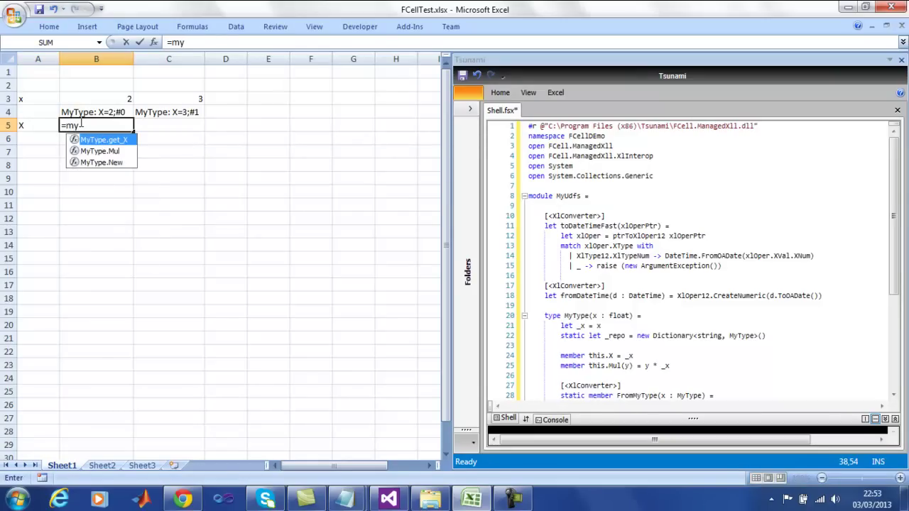
pyautogui.press('Tab')
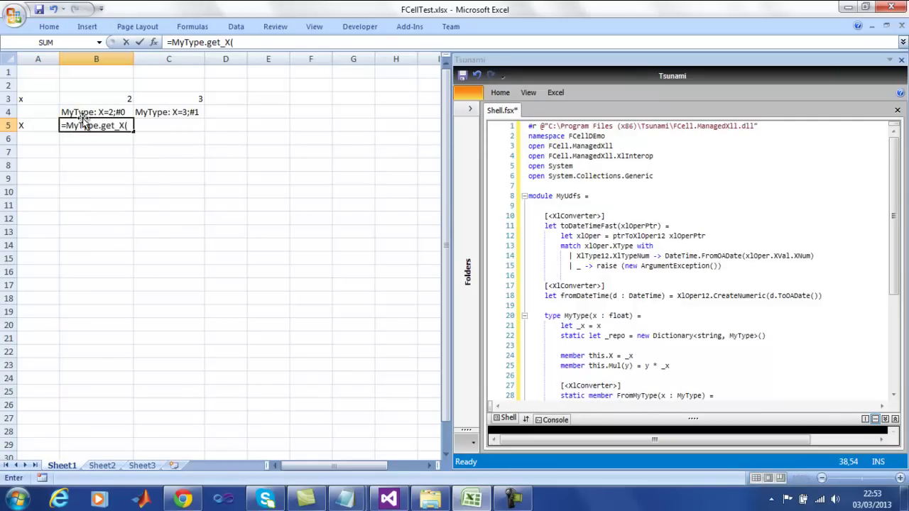
pyautogui.click(83, 114)
pyautogui.write(')')
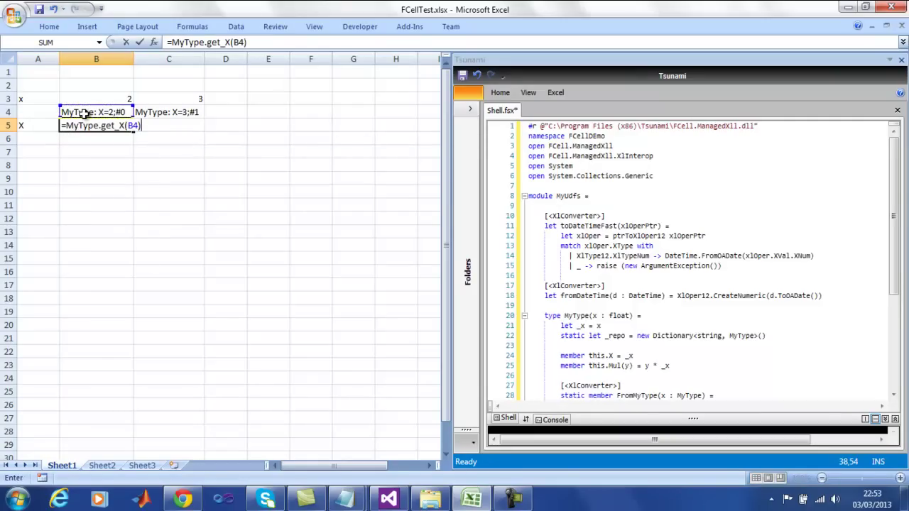
pyautogui.press('Return')
# Enter =MyType.get_X(C4) in C5, showing 3
pyautogui.click(157, 125)
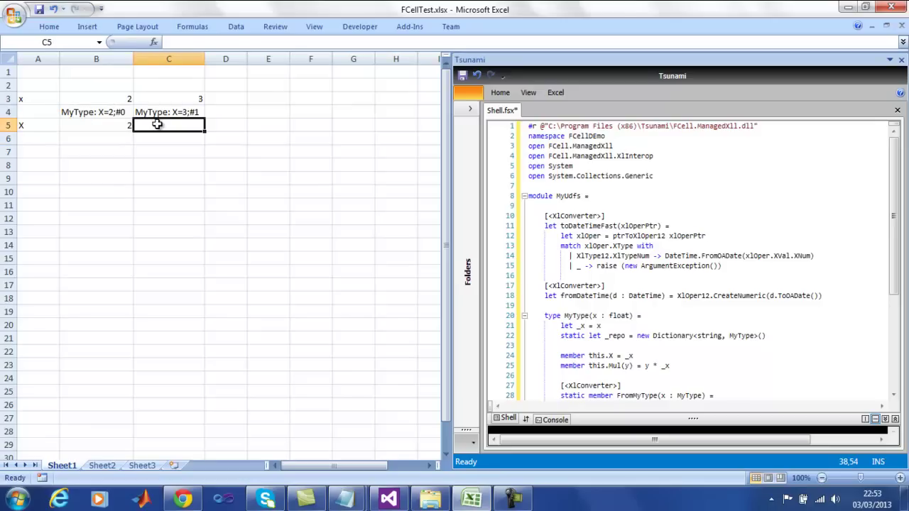
pyautogui.write('=my')
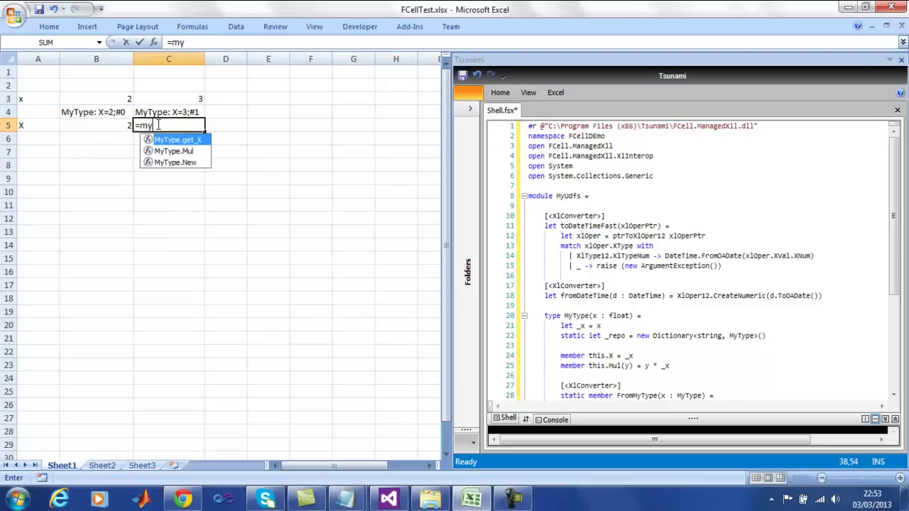
pyautogui.press('Tab')
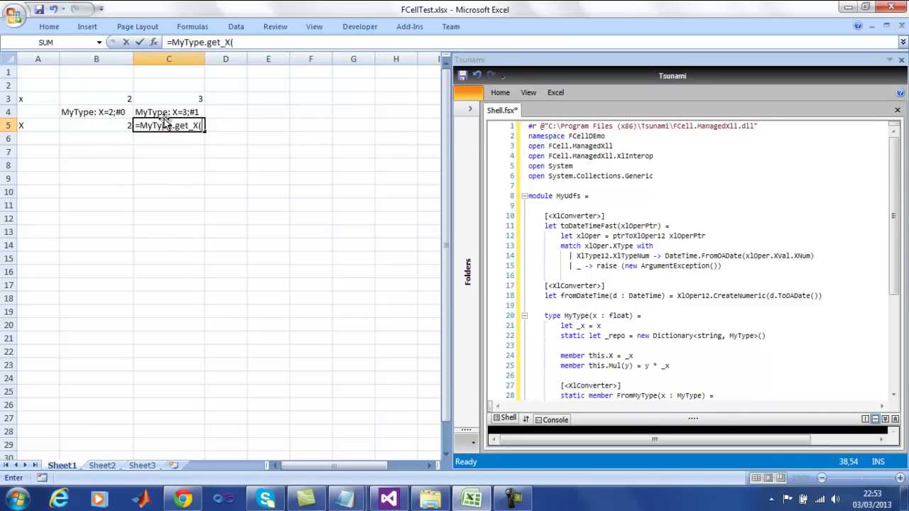
pyautogui.click(165, 112)
pyautogui.write(')')
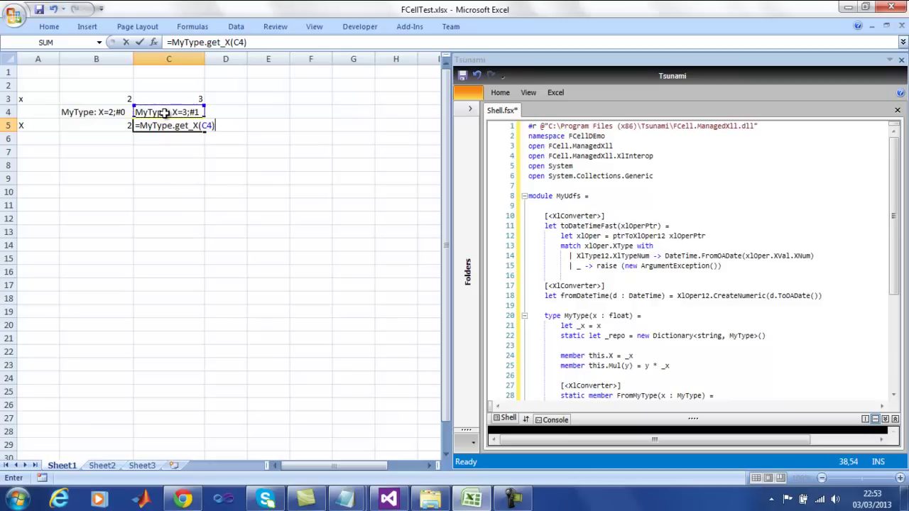
pyautogui.press('Return')
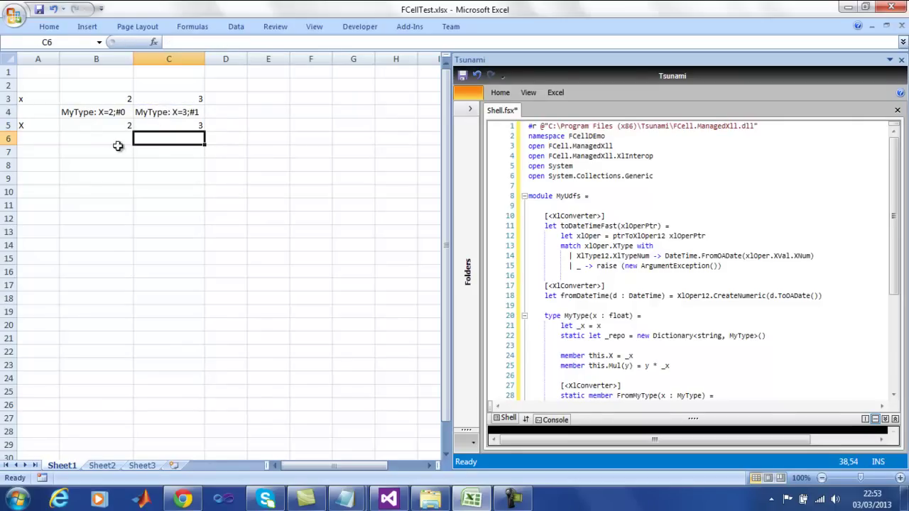
# Label A6 'Mul' and enter =MyType.Mul(B4,3) in B6, giving 6
pyautogui.click(27, 140)
pyautogui.write('MyT')
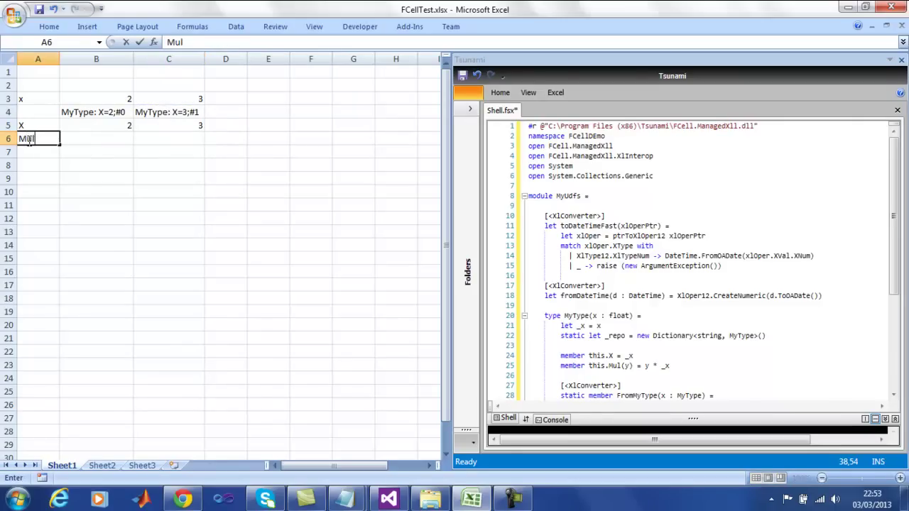
pyautogui.press('Return')
pyautogui.click(79, 138)
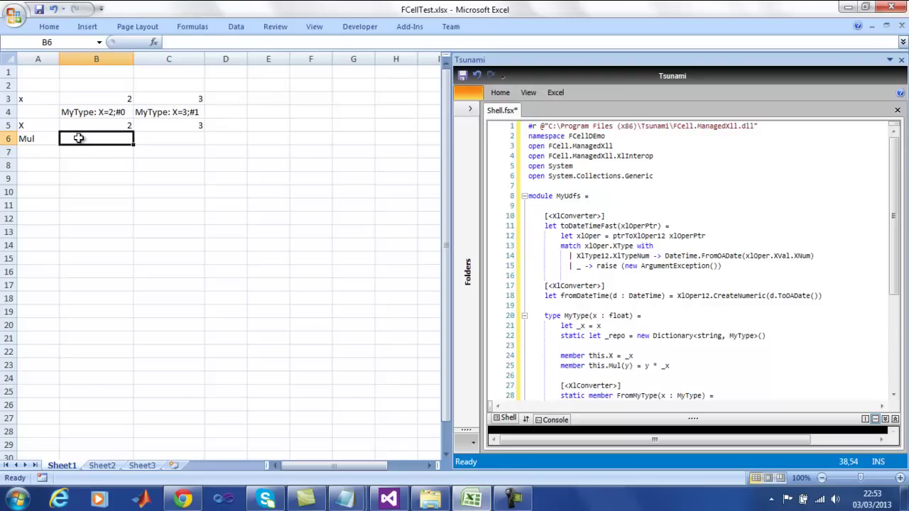
pyautogui.write('My')
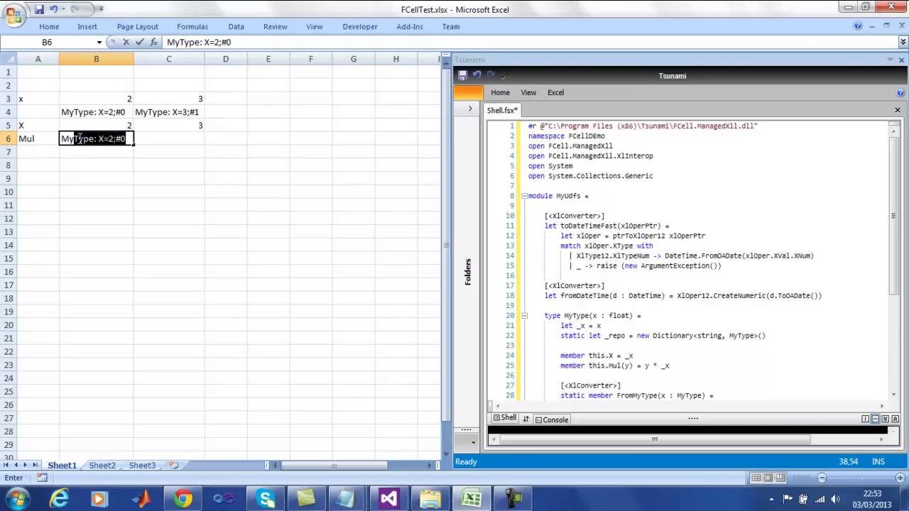
pyautogui.write('T')
pyautogui.press('BackSpace')
pyautogui.press('BackSpace')
pyautogui.press('BackSpace')
pyautogui.write('=my')
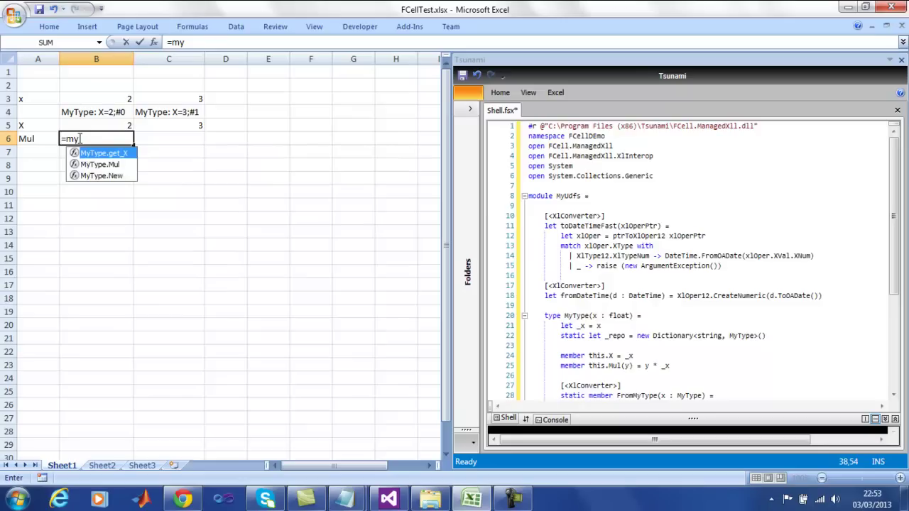
pyautogui.press('Down')
pyautogui.press('Tab')
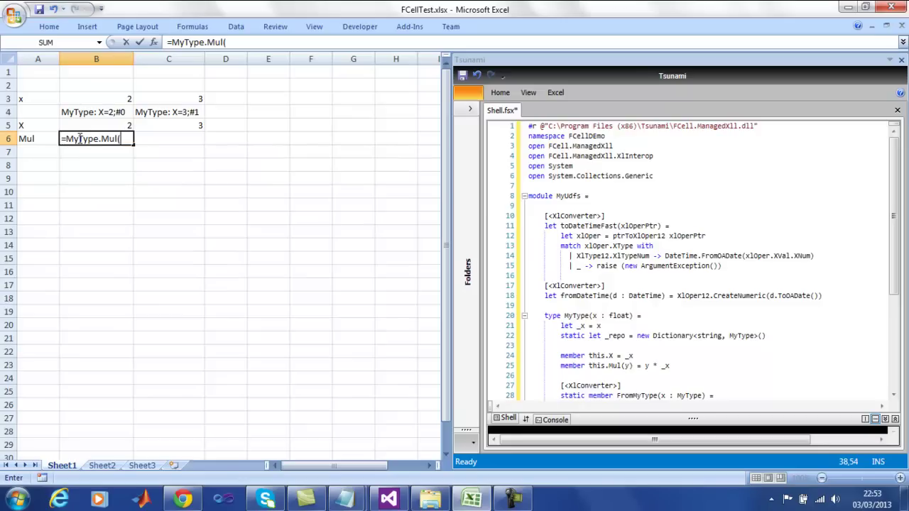
pyautogui.click(79, 112)
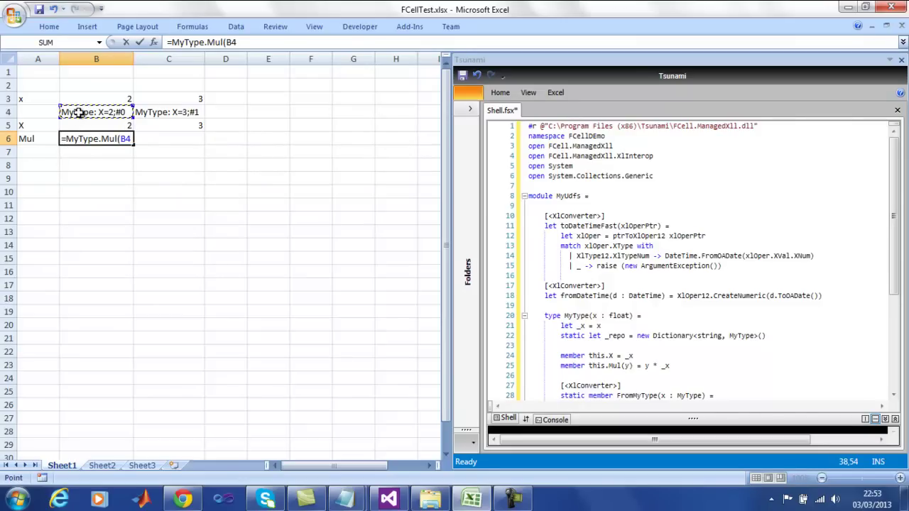
pyautogui.write(',3)')
pyautogui.press('Return')
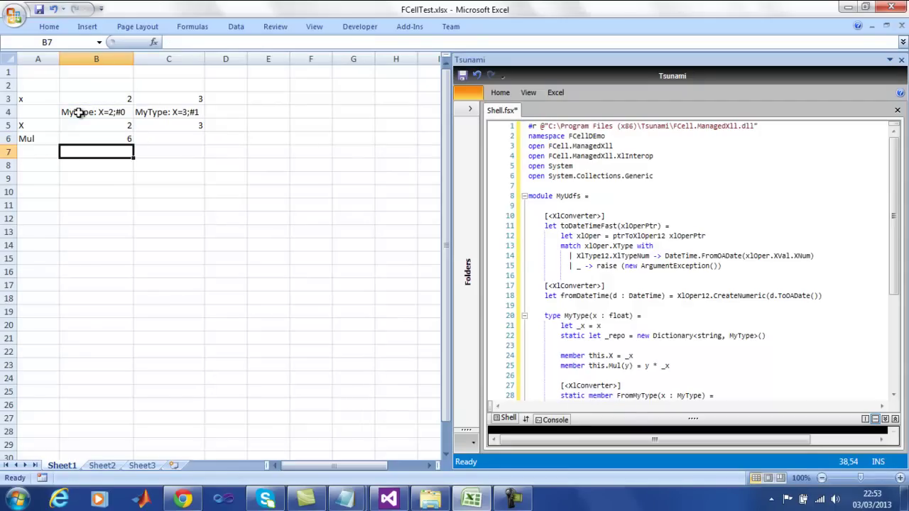
# Fill the Mul formula into C6 and confirm =MyType.Mul(C4,3) returns 9
pyautogui.click(117, 139)
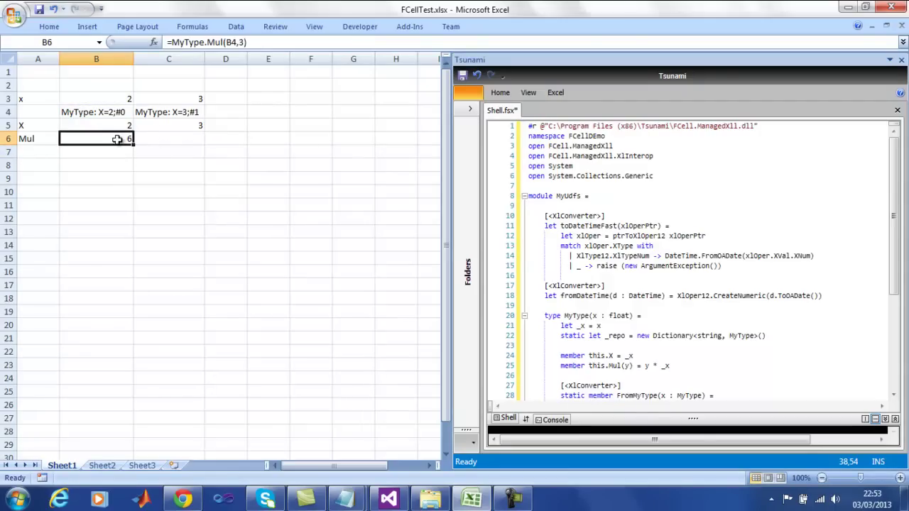
pyautogui.moveTo(132, 147); pyautogui.dragTo(183, 143)
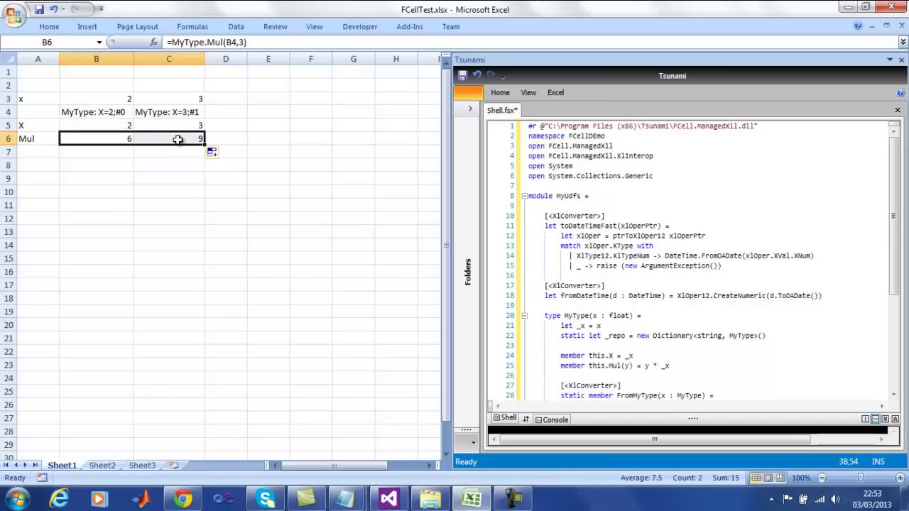
pyautogui.click(177, 139)
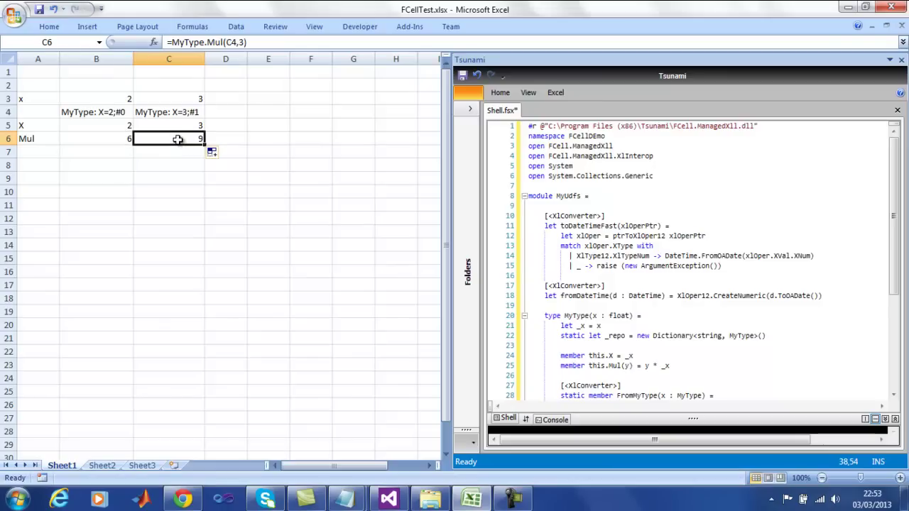
pyautogui.click(266, 41)
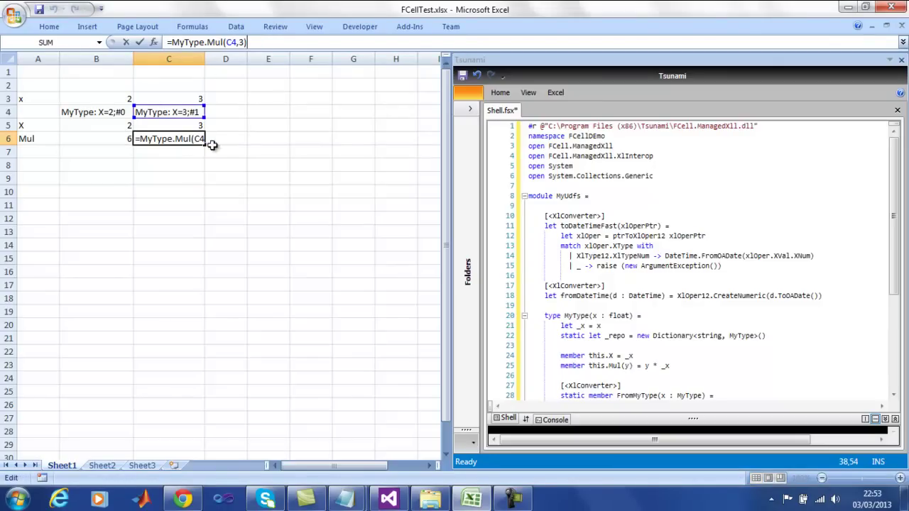
pyautogui.press('Return')
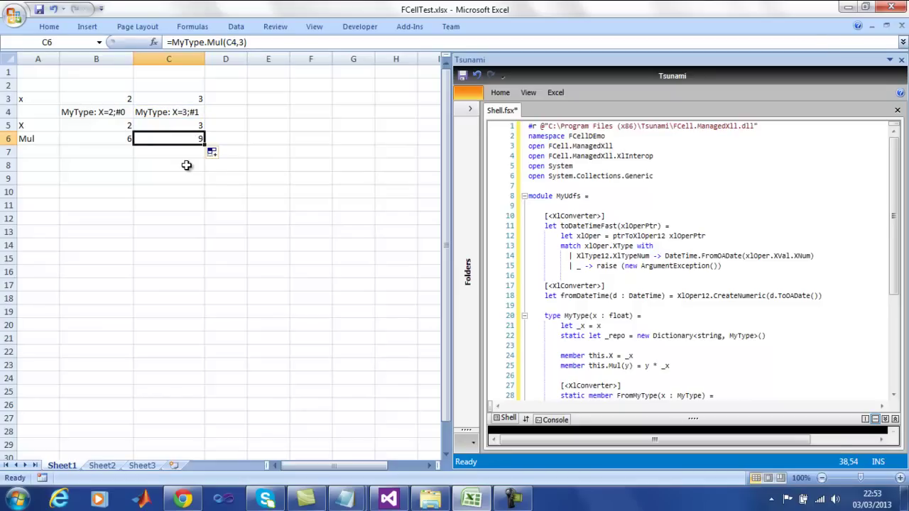